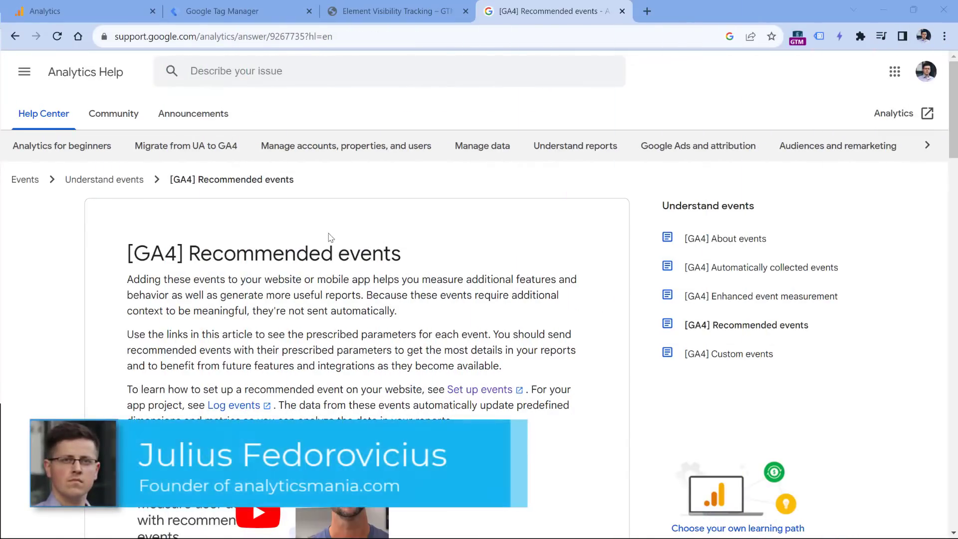
Step: Scroll the Element Visibility Tracking blog post down to the Website → Google Tag Manager diagram
scroll(337, 216, down, 10)
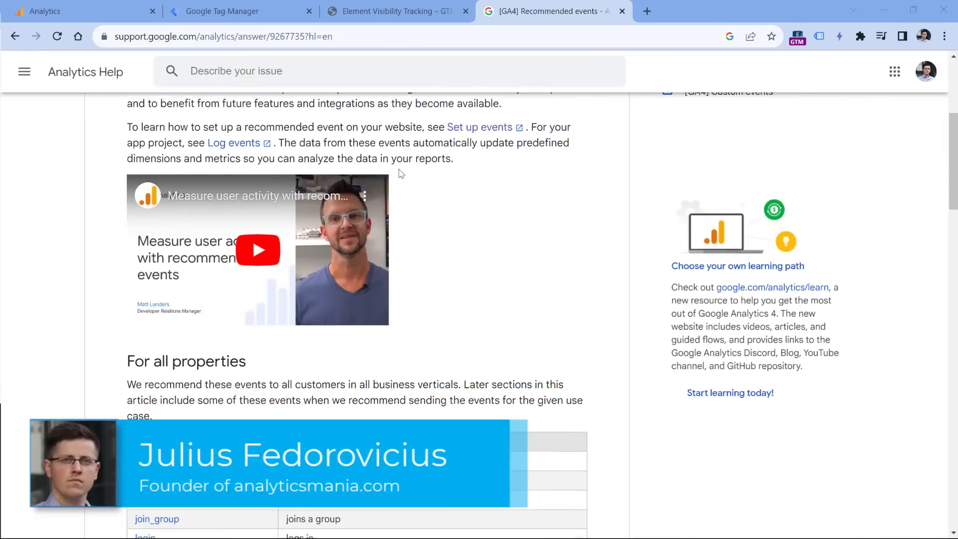
scroll(401, 175, down, 8)
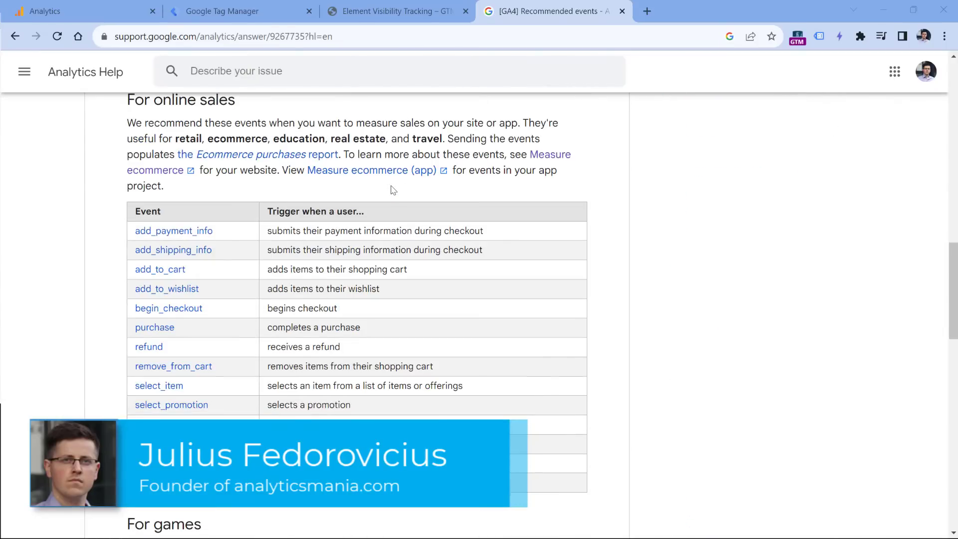
scroll(392, 189, up, 10)
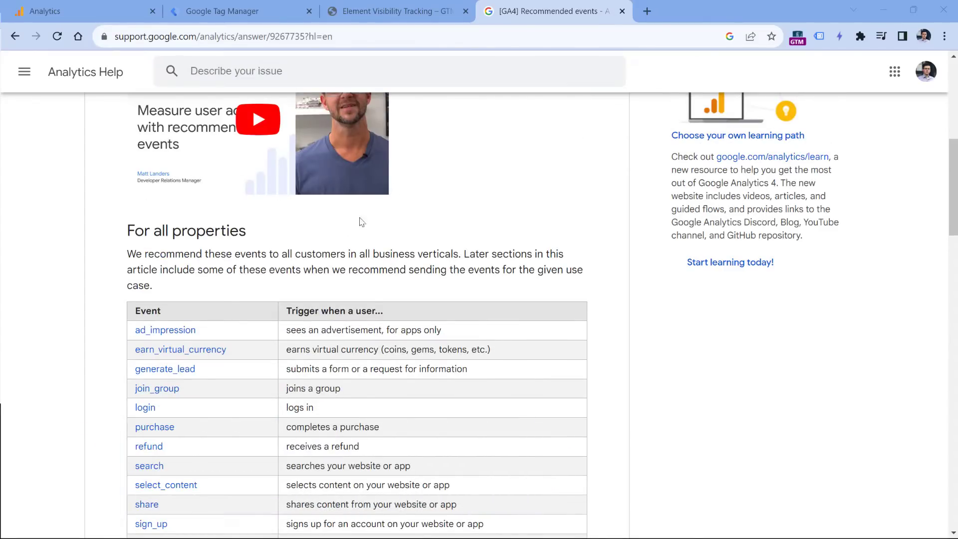
scroll(288, 200, down, 3)
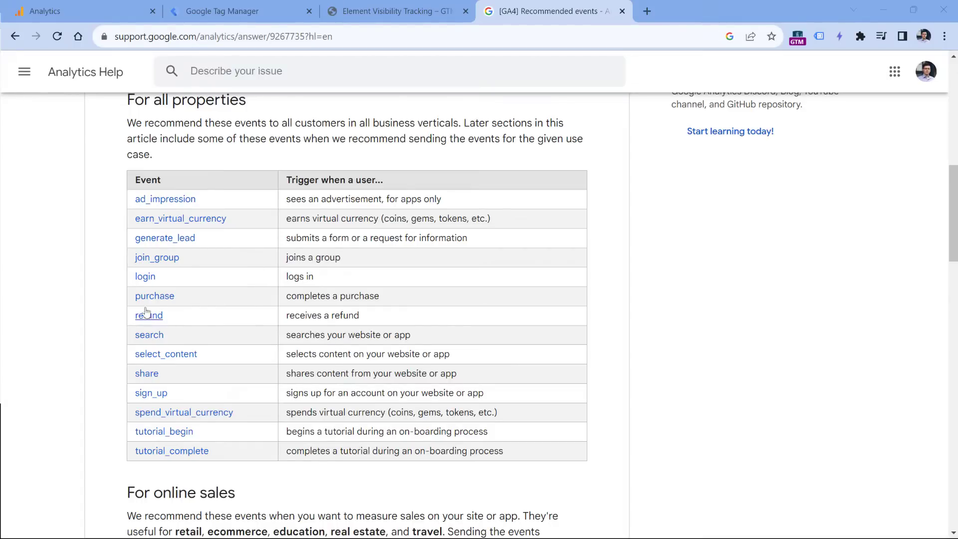
scroll(213, 298, down, 7)
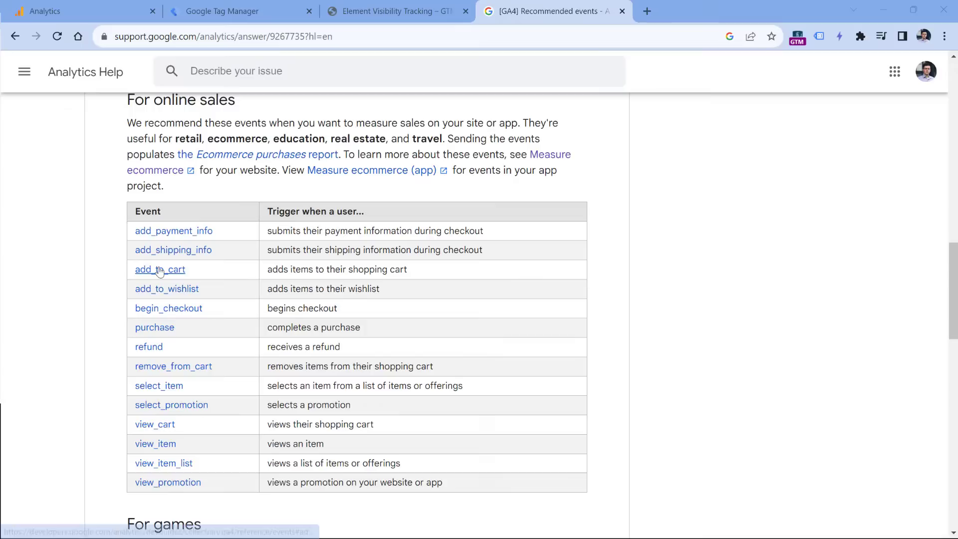
scroll(270, 265, up, 12)
scroll(271, 265, down, 2)
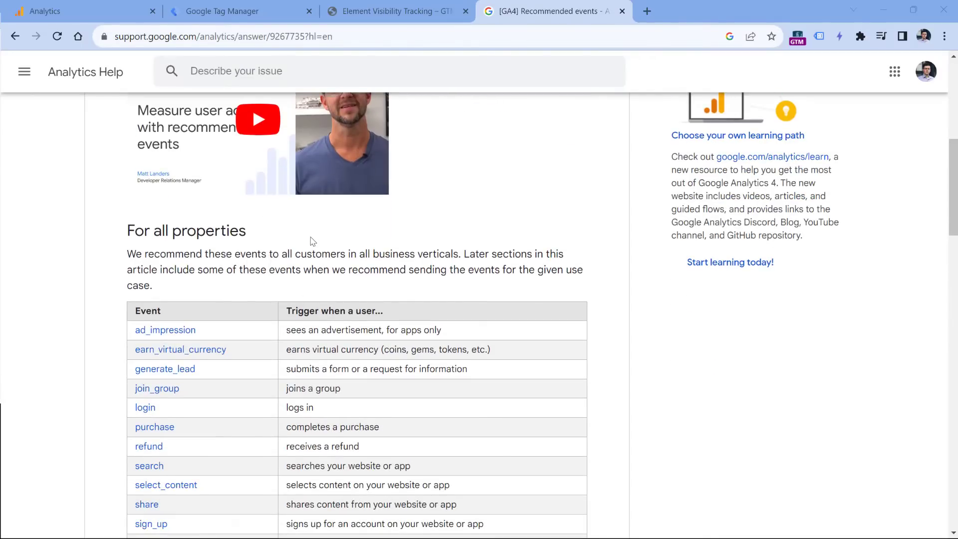
scroll(303, 258, down, 7)
scroll(271, 226, down, 1)
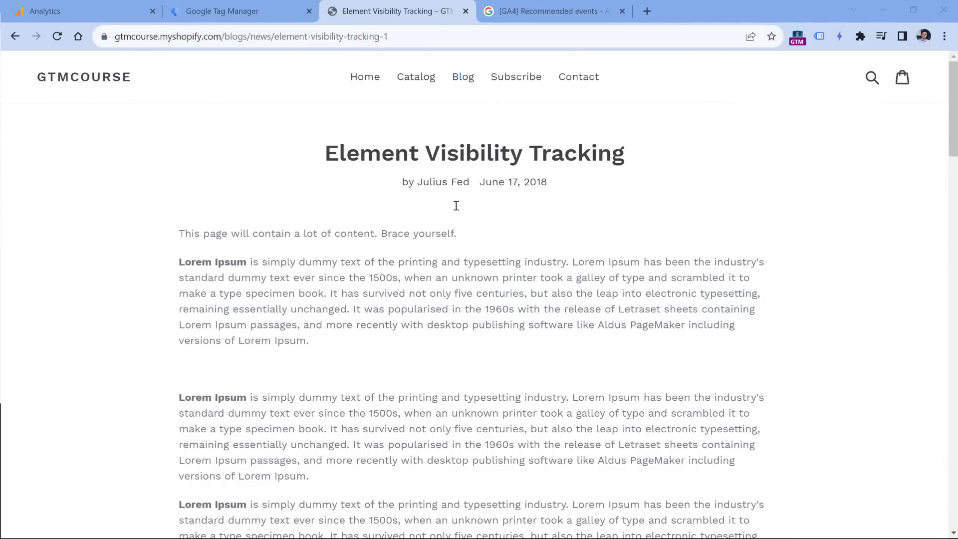
scroll(456, 206, down, 10)
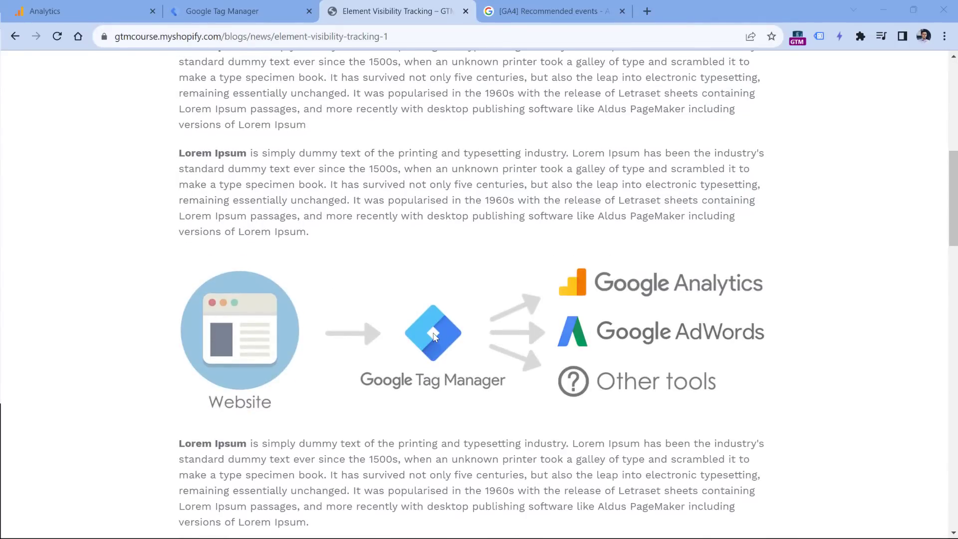
Step: Skim the GA4 Recommended events help article, then return to the blog post
key(ctrl+Tab)
scroll(451, 247, down, 7)
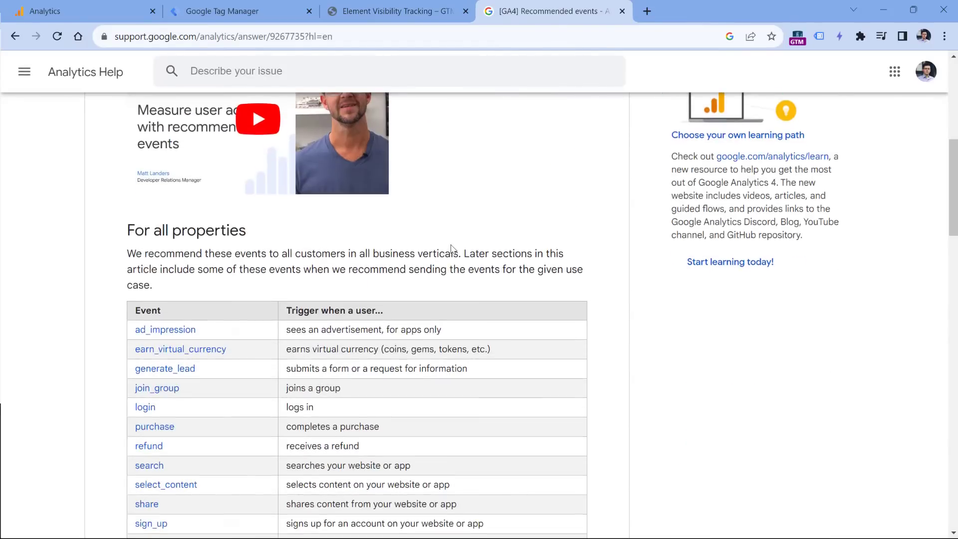
scroll(450, 247, down, 3)
scroll(313, 259, down, 5)
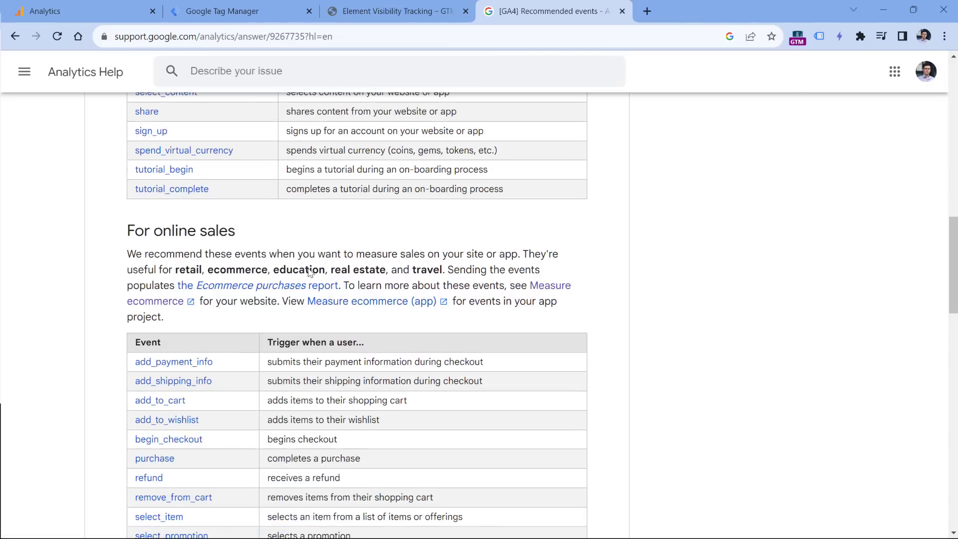
scroll(309, 272, down, 4)
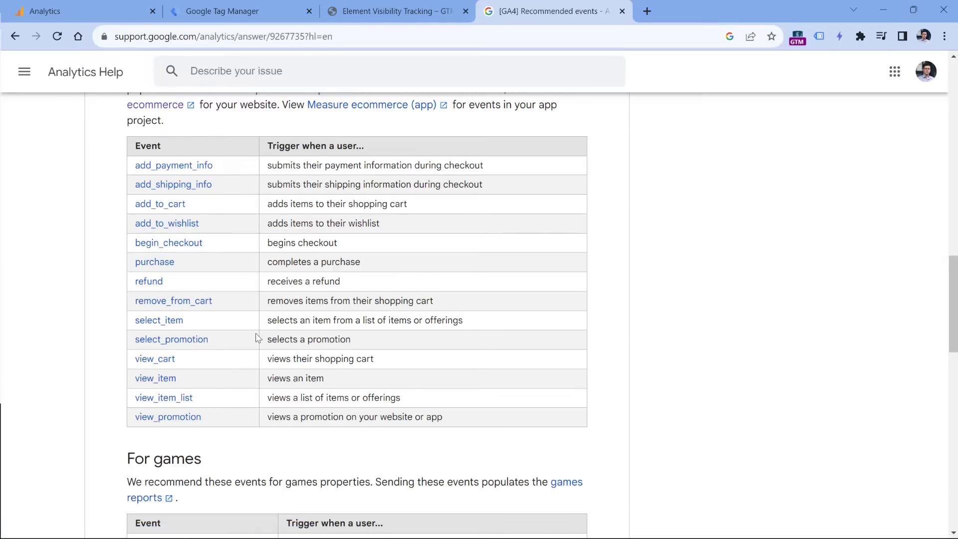
scroll(352, 267, up, 12)
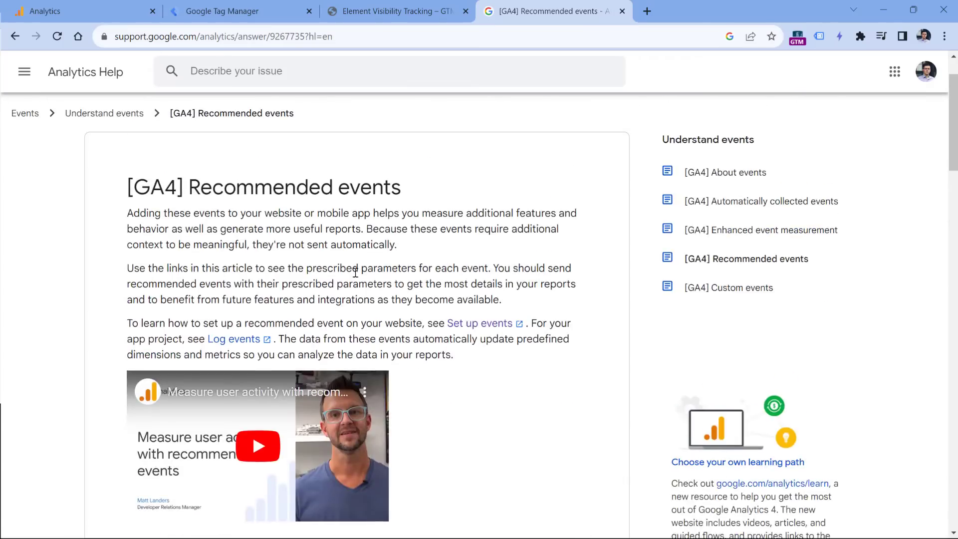
scroll(355, 272, up, 2)
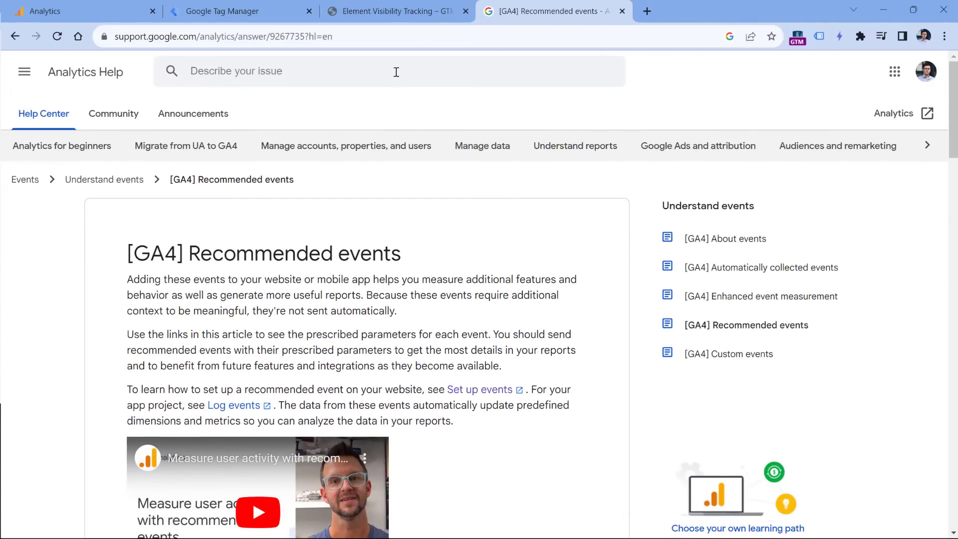
key(ctrl+shift+Tab)
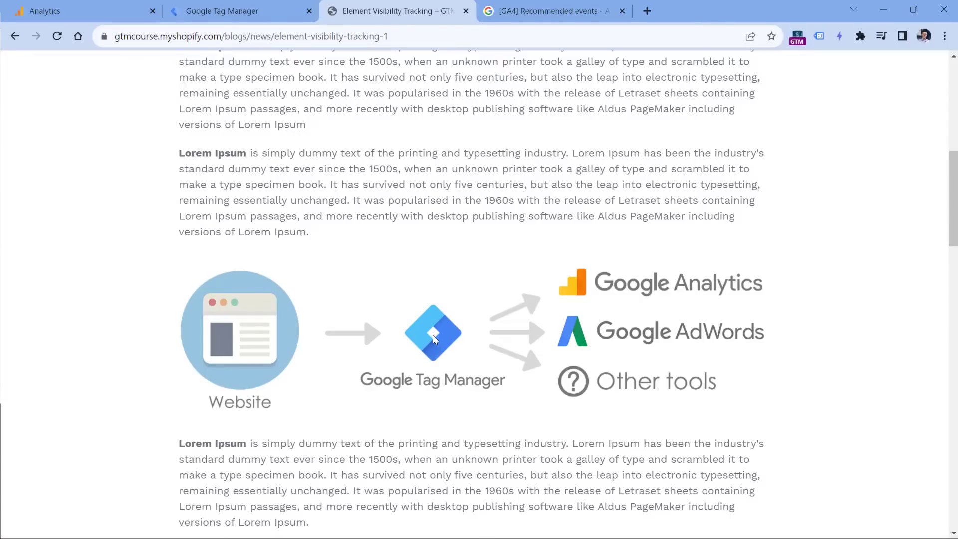
Step: Inspect the diagram image to reveal its id very-important-image, then go back to Google Tag Manager
right_click(308, 302)
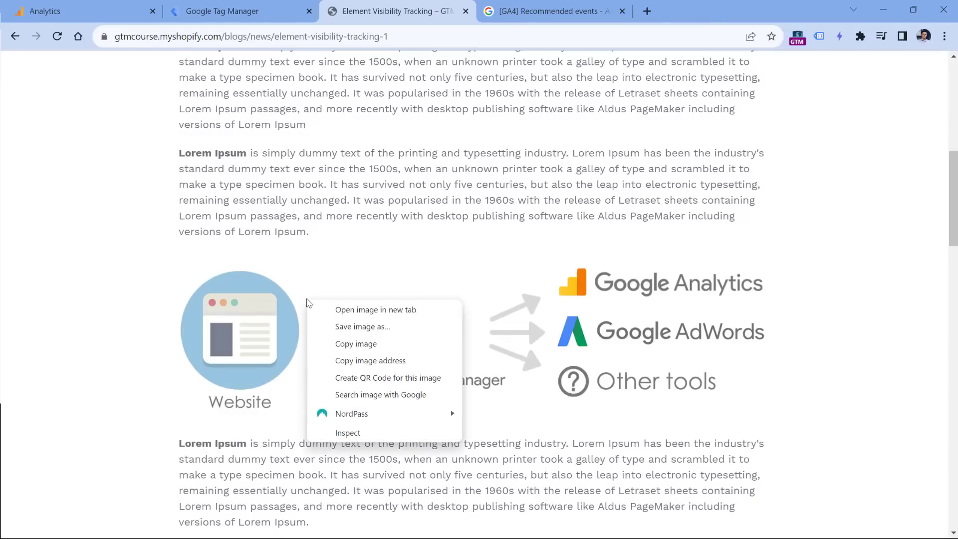
click(348, 436)
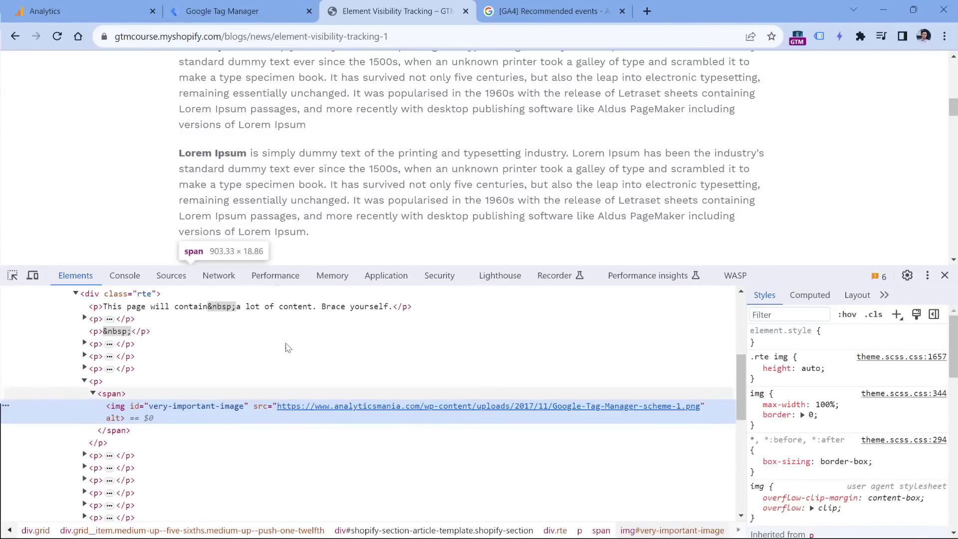
scroll(348, 186, down, 2)
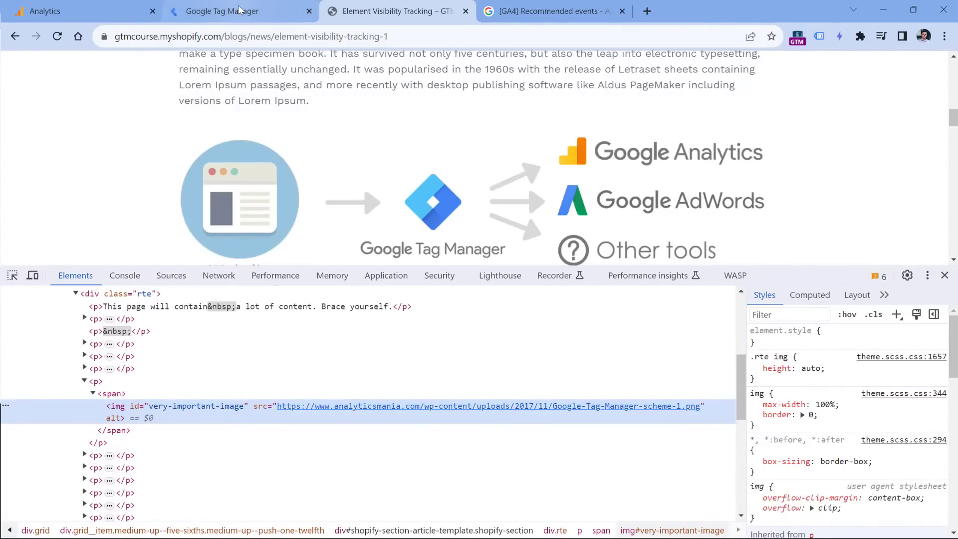
click(240, 10)
Step: Create a new trigger of type Element Visibility, with the ID selection method
click(60, 265)
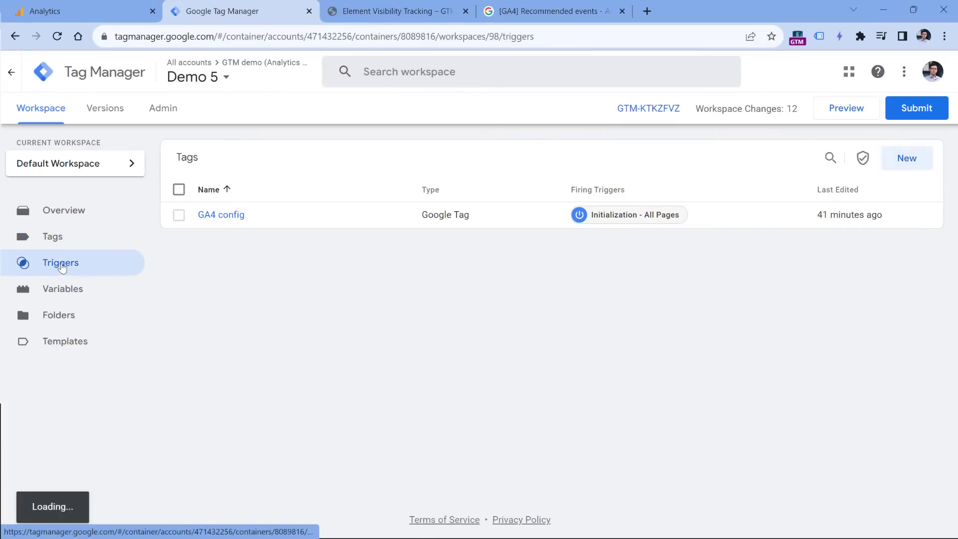
click(907, 160)
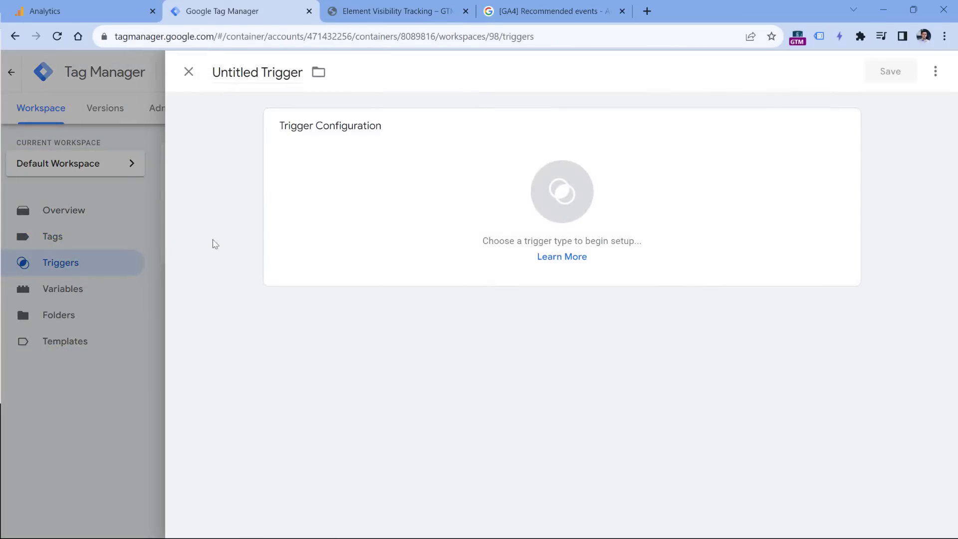
click(357, 159)
scroll(660, 240, down, 3)
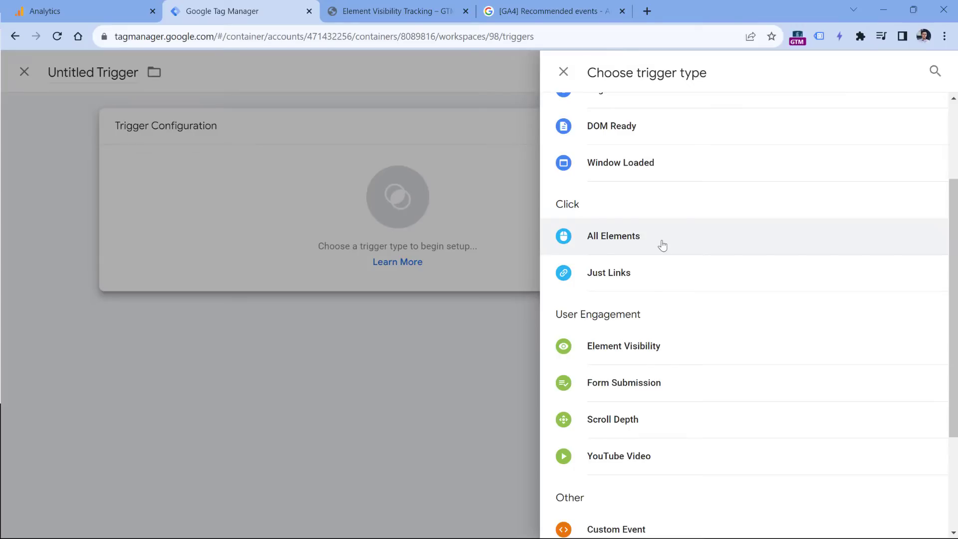
click(618, 354)
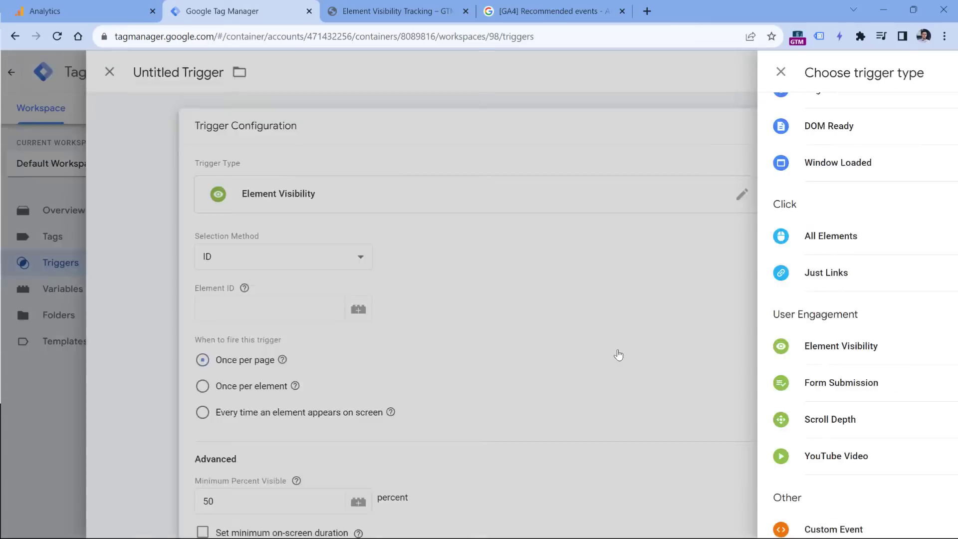
click(355, 244)
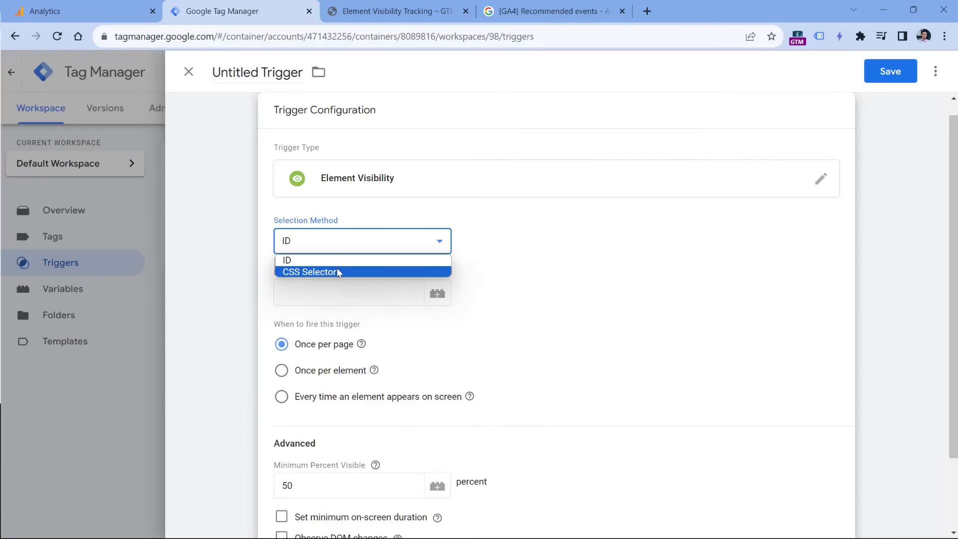
Step: Copy the image id very-important-image from DevTools into the trigger's Element ID field
click(290, 260)
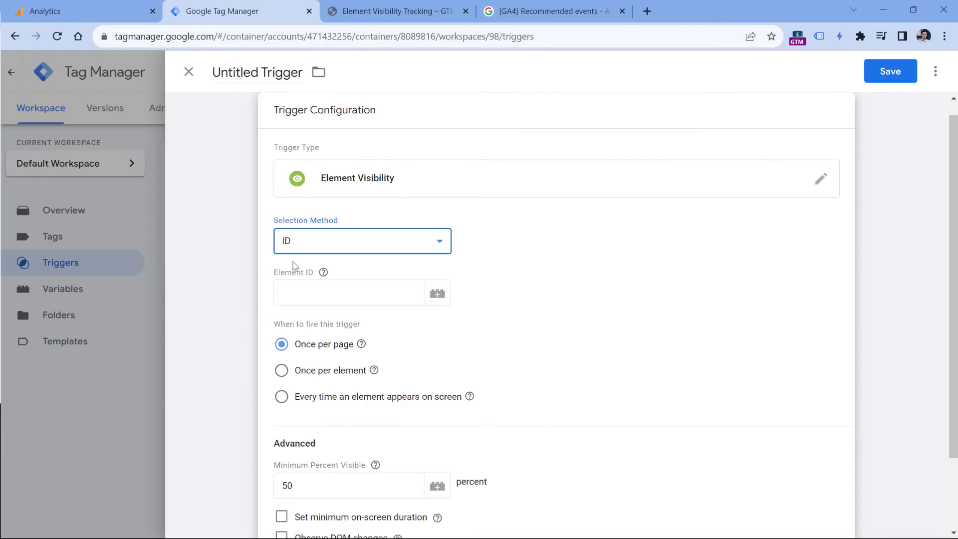
click(391, 5)
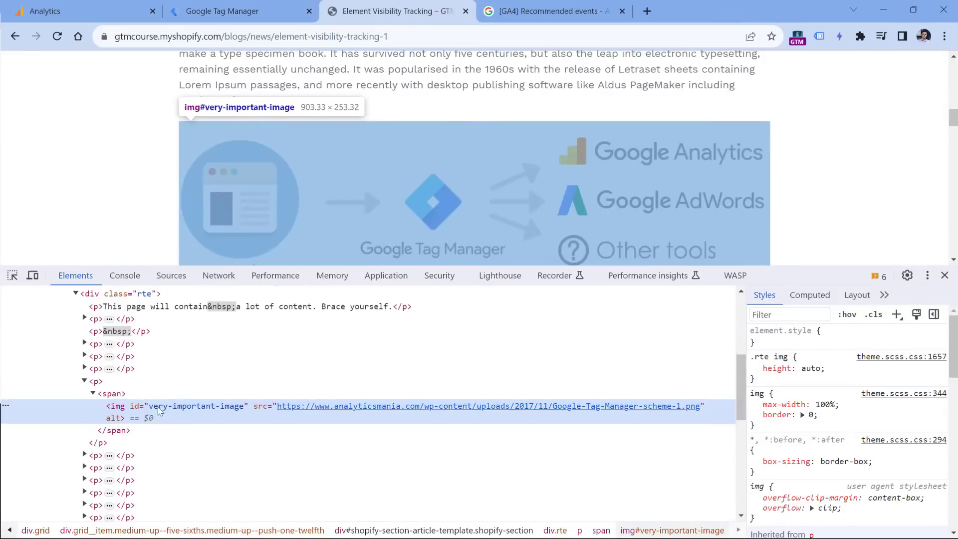
click(239, 11)
click(349, 291)
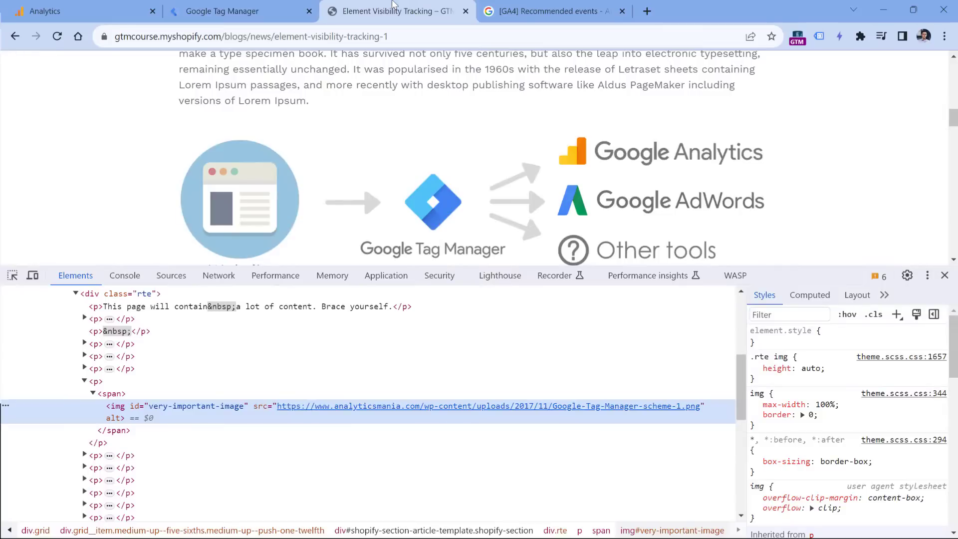
click(395, 11)
double_click(193, 407)
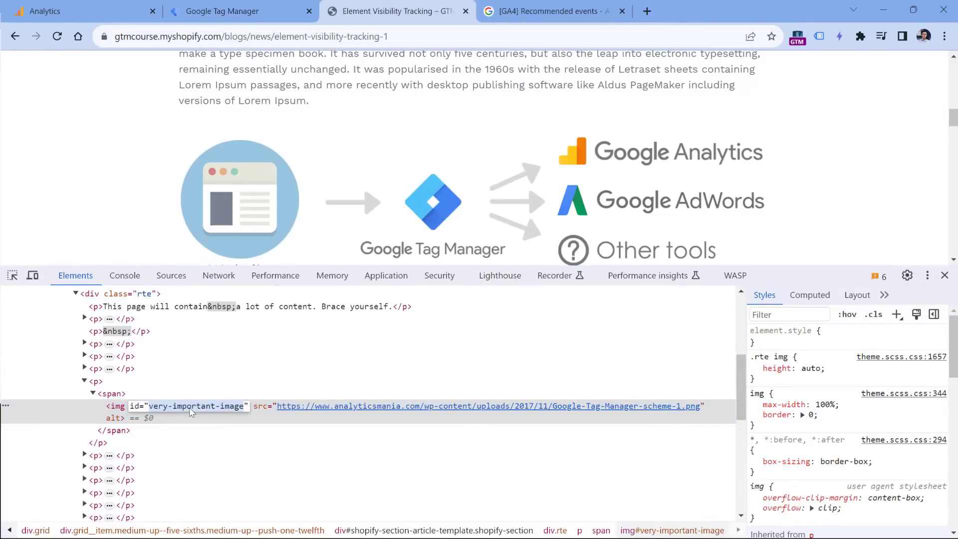
right_click(190, 407)
click(215, 292)
click(225, 7)
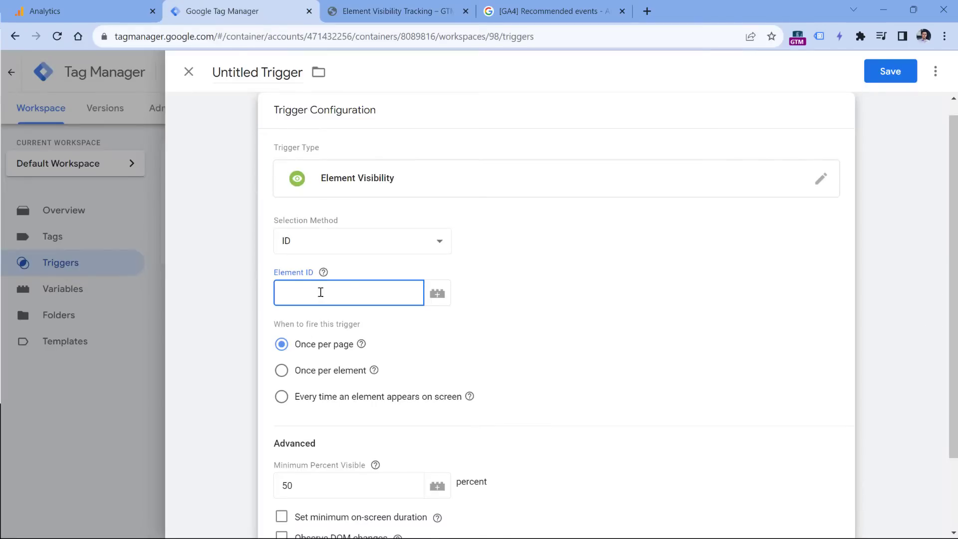
key(ctrl+v)
scroll(507, 300, down, 1)
click(509, 298)
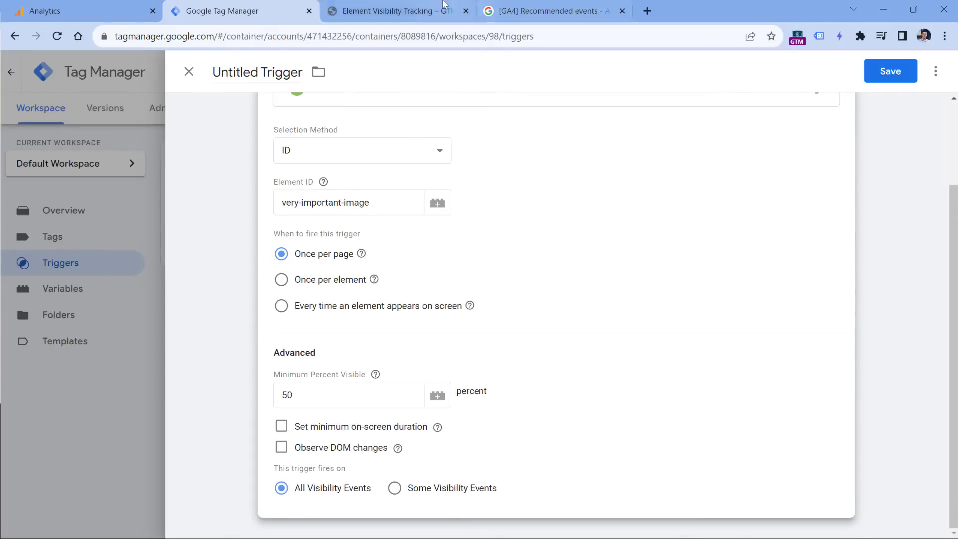
Step: Set Minimum Percent Visible to 100 and a minimum on-screen duration of 2000 ms
click(395, 11)
scroll(349, 399, down, 3)
scroll(602, 142, down, 4)
scroll(603, 142, up, 3)
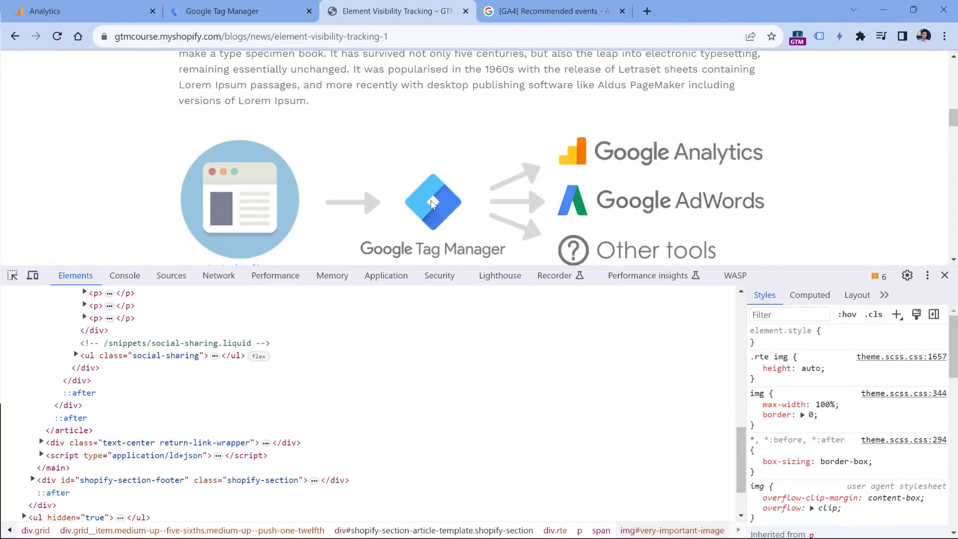
click(234, 11)
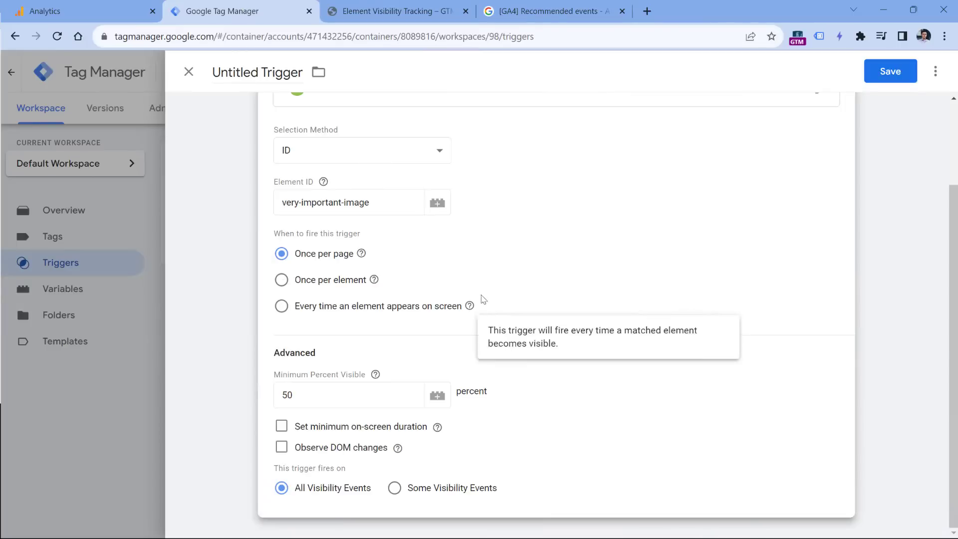
double_click(306, 396)
text(100)
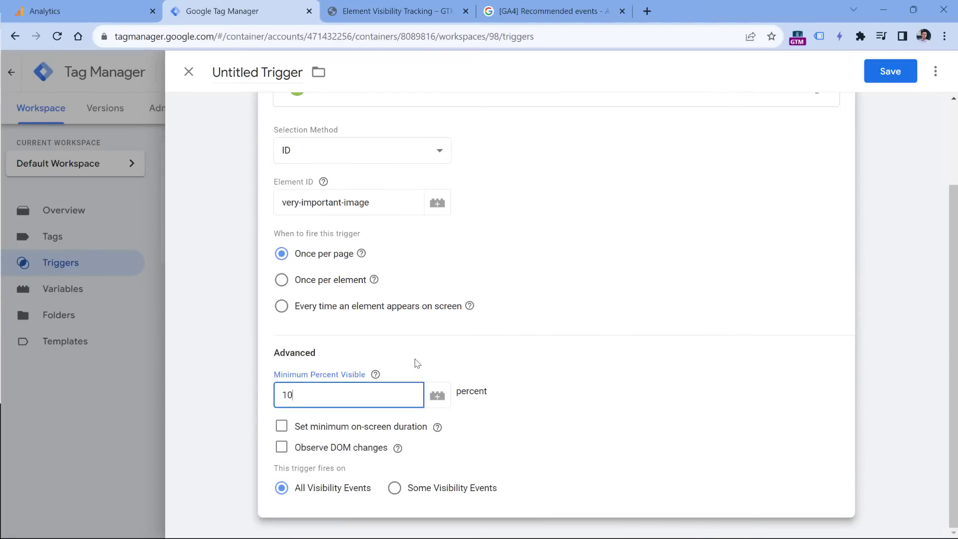
click(281, 425)
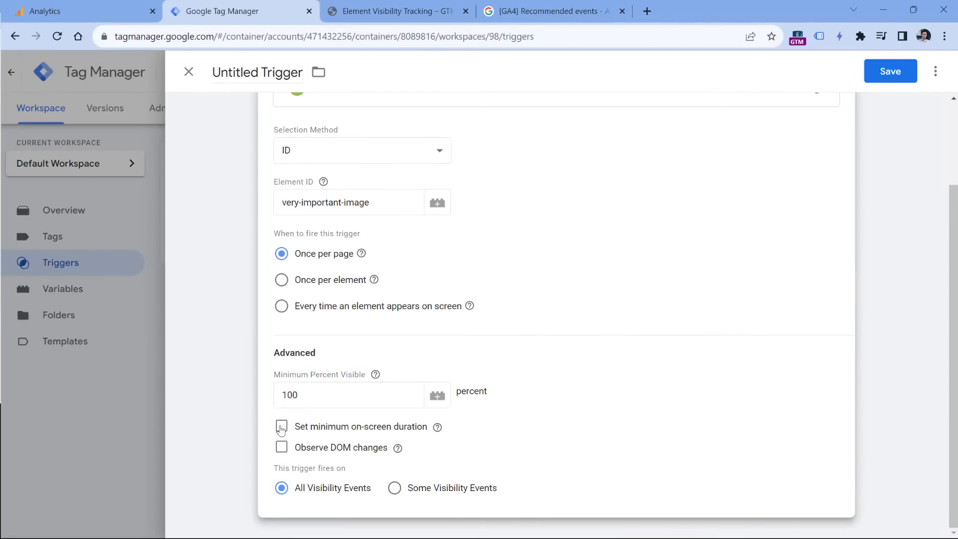
click(344, 449)
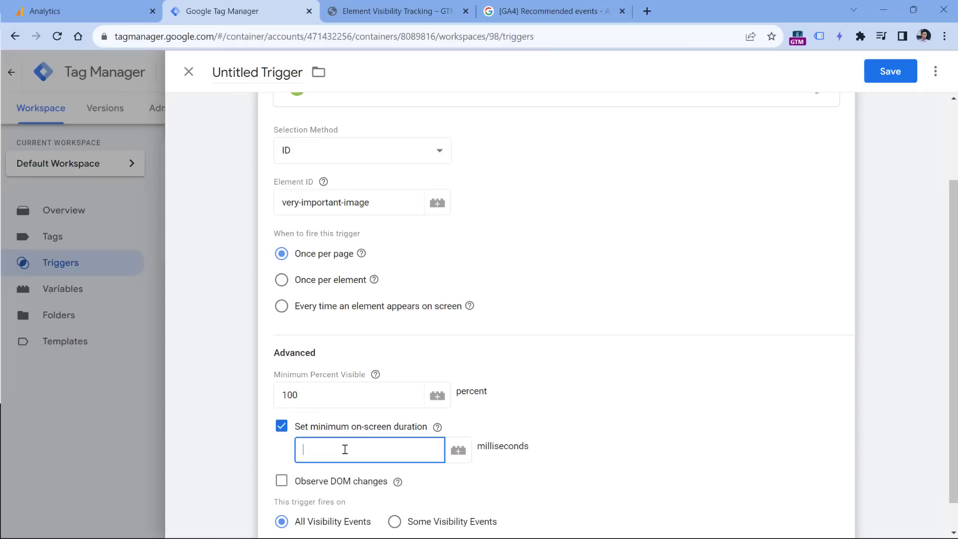
text(2000)
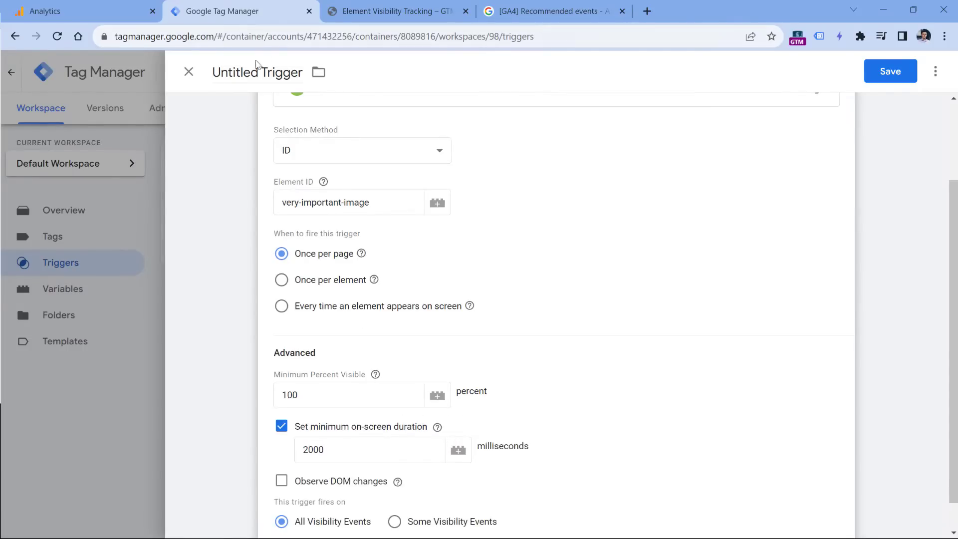
Step: Name the trigger 'Visibility - very important image' and save it
click(250, 78)
text(Visibility - very important image)
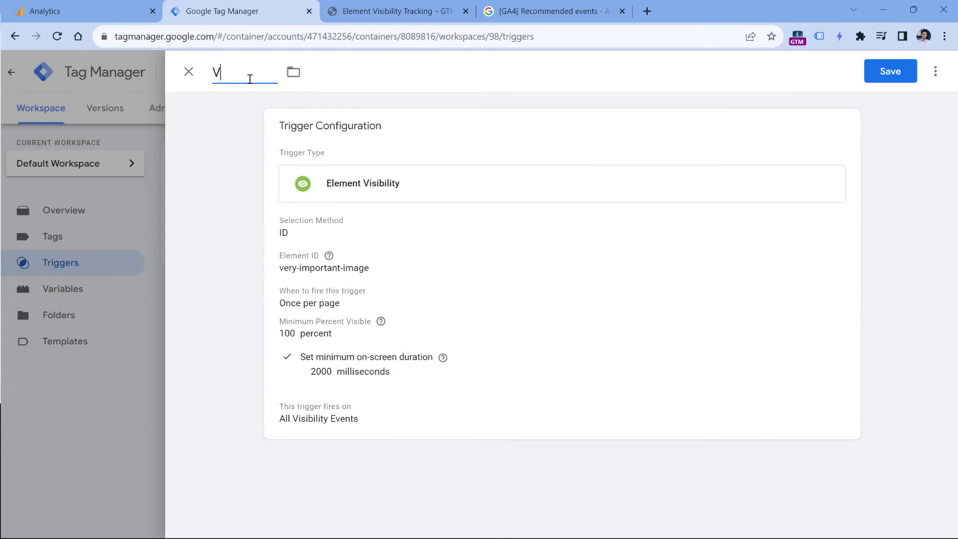
click(890, 71)
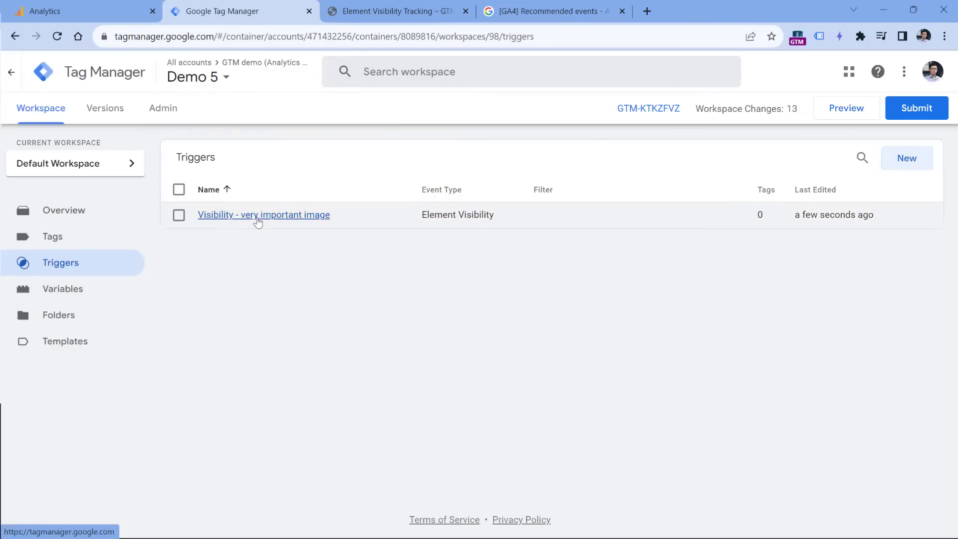
Step: Start a Tag Assistant preview connected to the Element Visibility Tracking blog post URL
click(848, 114)
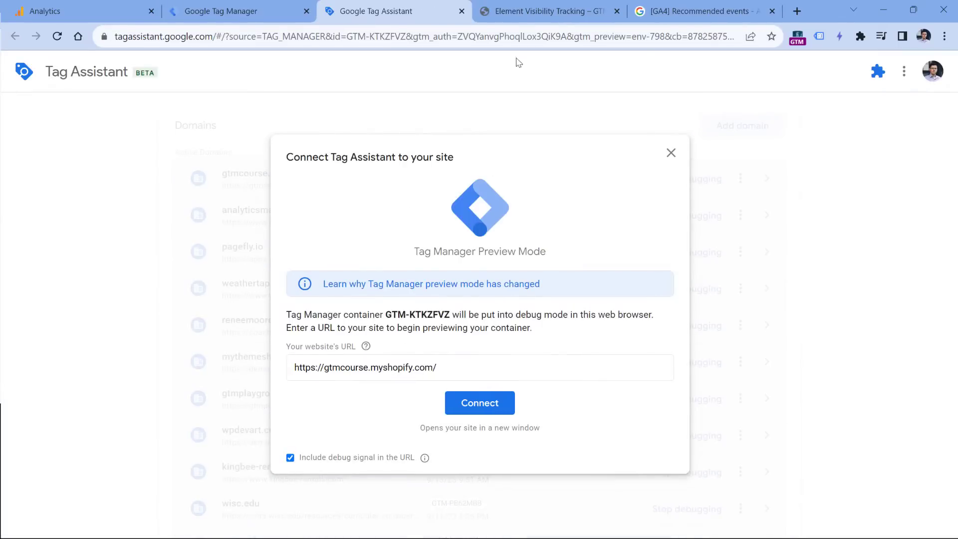
click(526, 17)
click(434, 36)
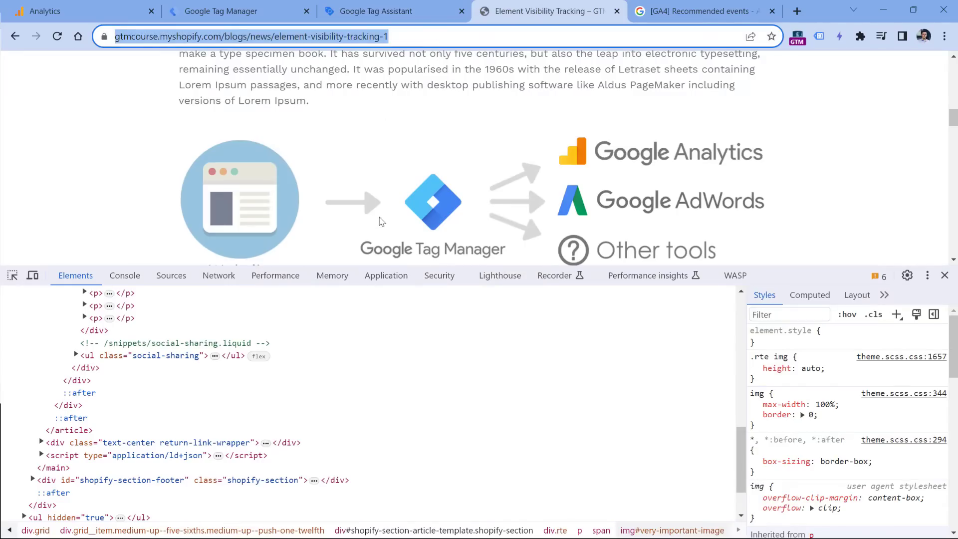
click(945, 276)
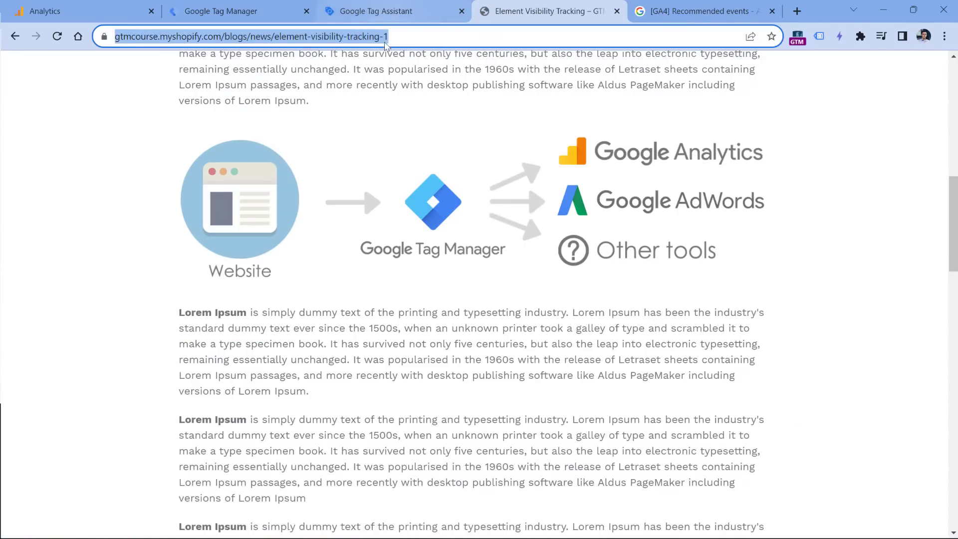
click(377, 11)
triple_click(370, 358)
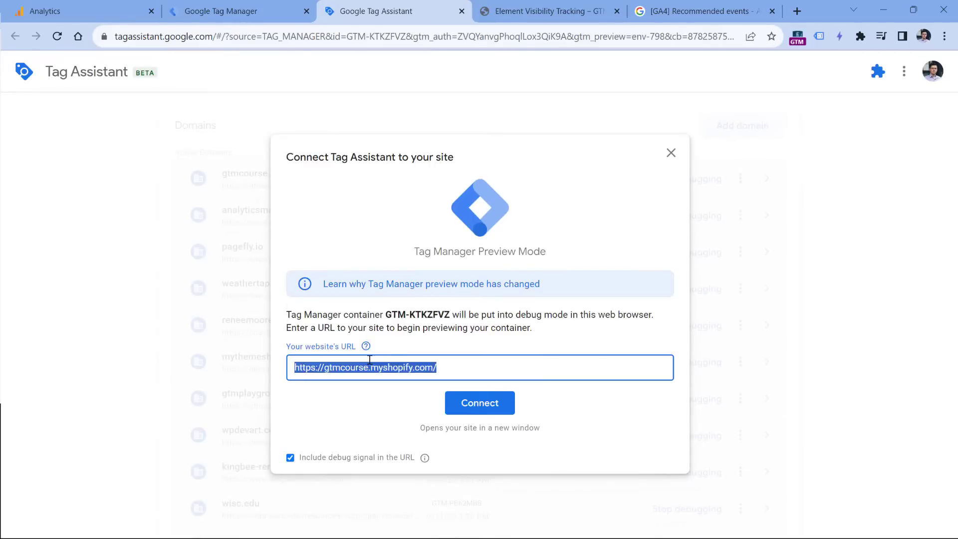
key(ctrl+v)
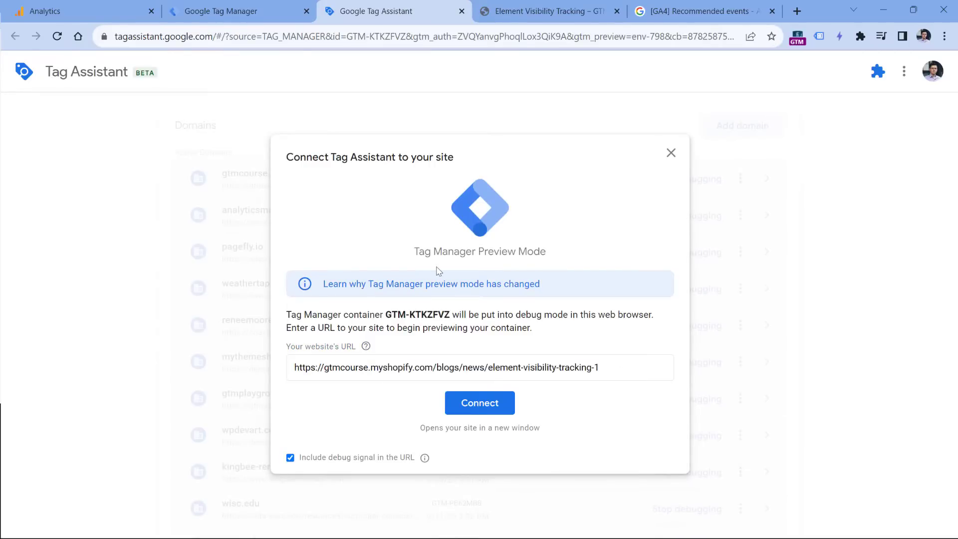
click(482, 408)
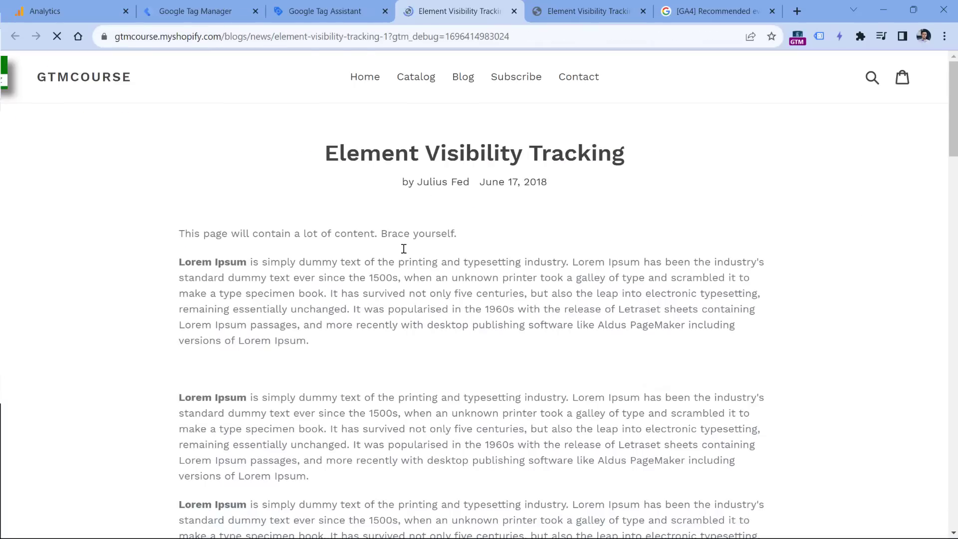
Step: Scroll the debug page to the image and check the Element Visibility event in Tag Assistant
scroll(382, 232, down, 8)
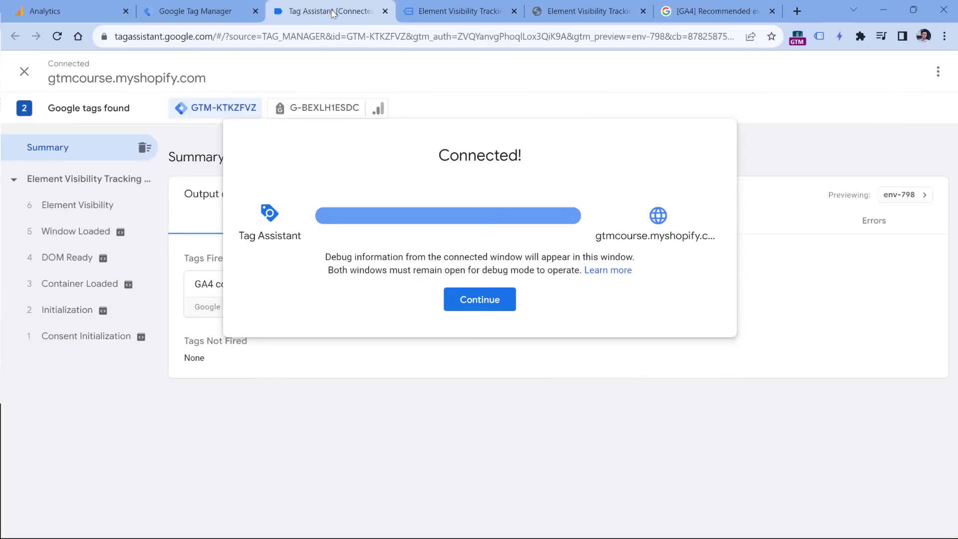
click(333, 12)
click(486, 298)
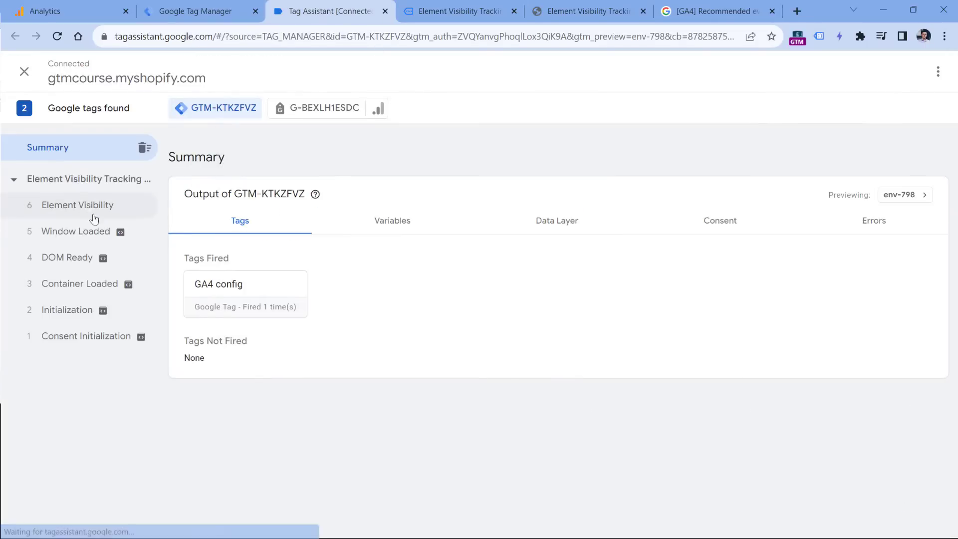
click(80, 206)
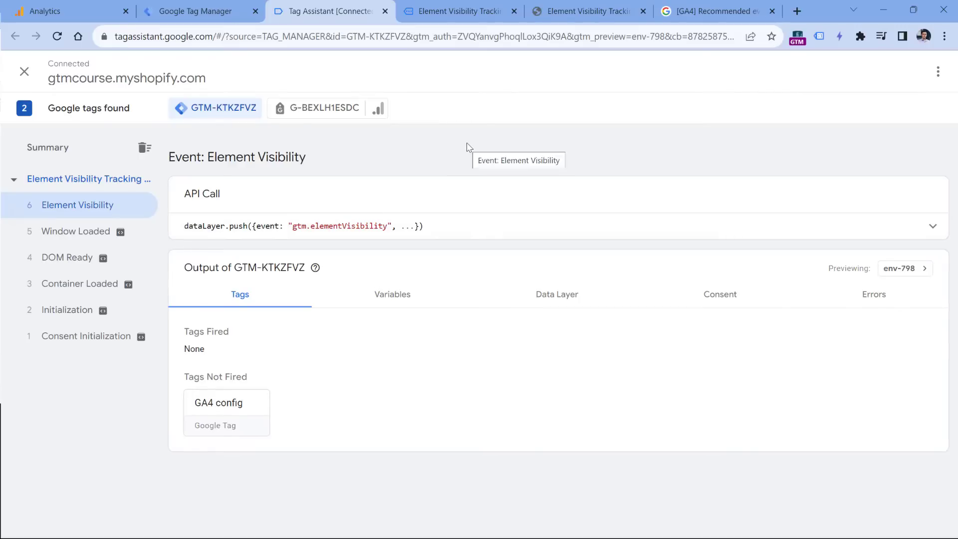
Step: Enable the six built-in Click variables: Element, Classes, ID, Target, URL and Text
click(198, 7)
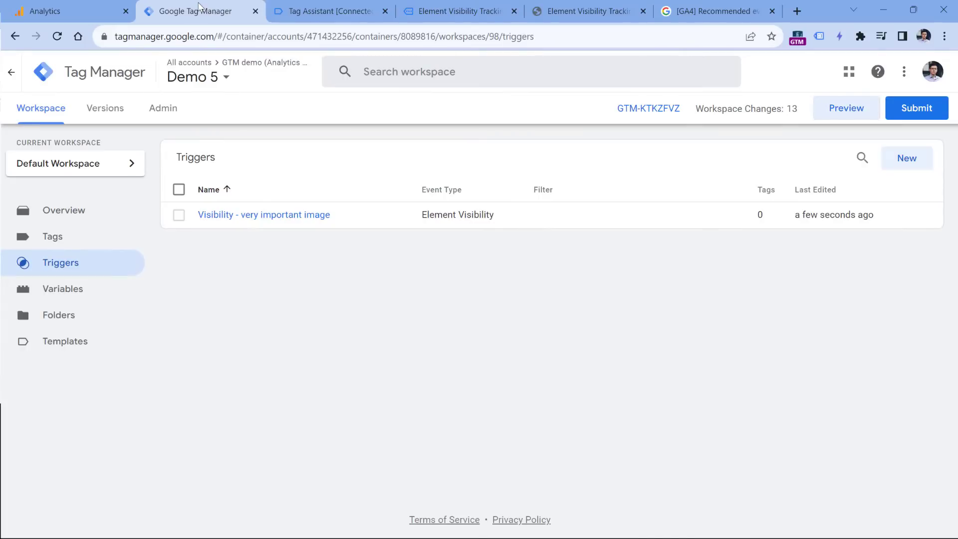
click(66, 294)
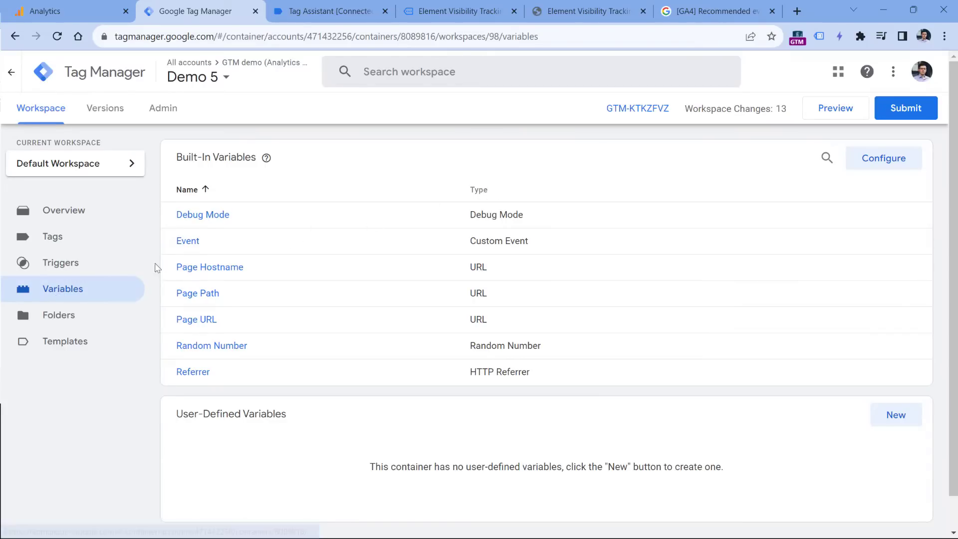
click(884, 159)
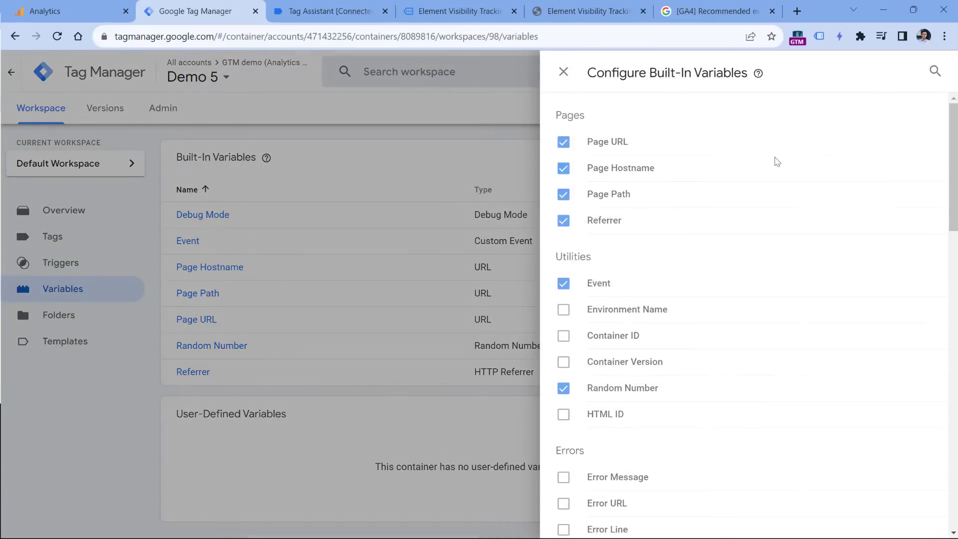
scroll(564, 339, down, 6)
click(564, 291)
click(563, 318)
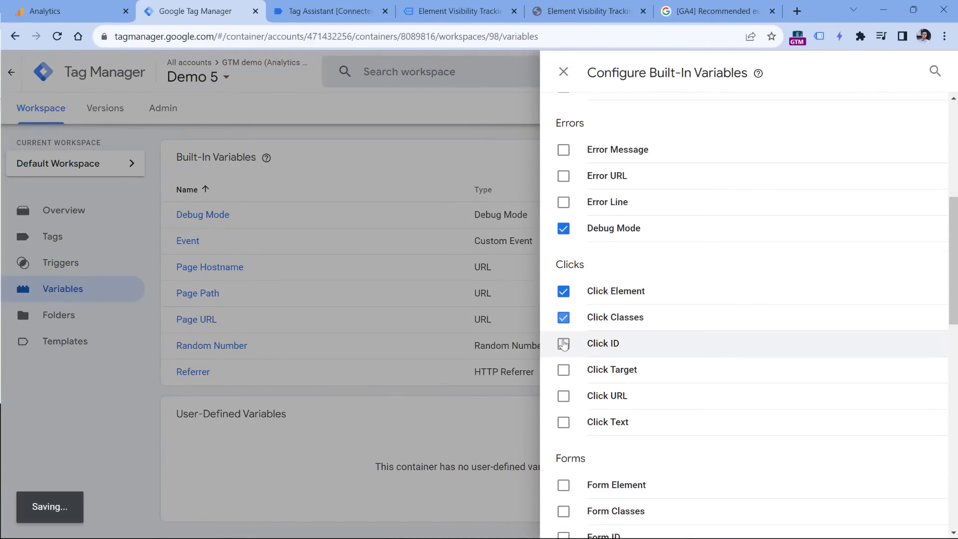
click(564, 343)
click(563, 370)
click(563, 396)
click(564, 423)
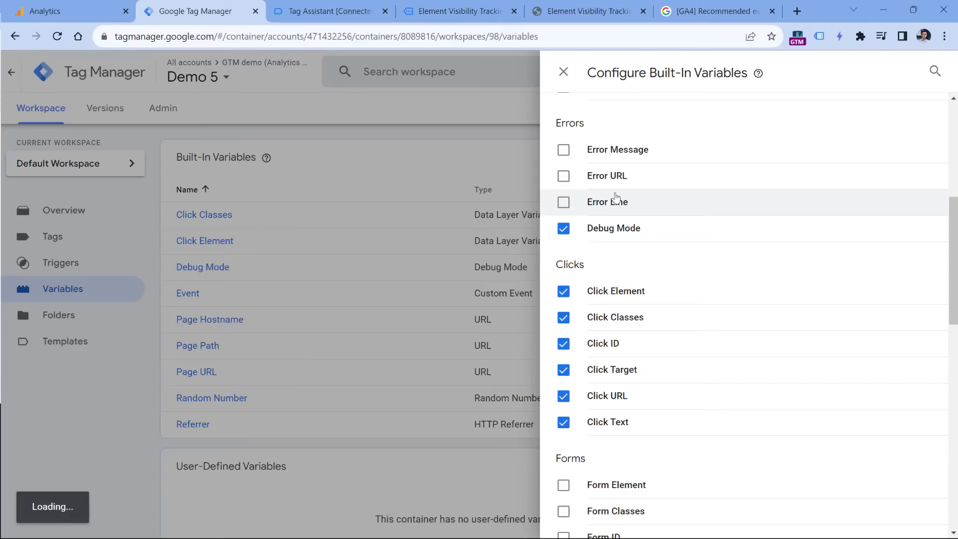
click(569, 72)
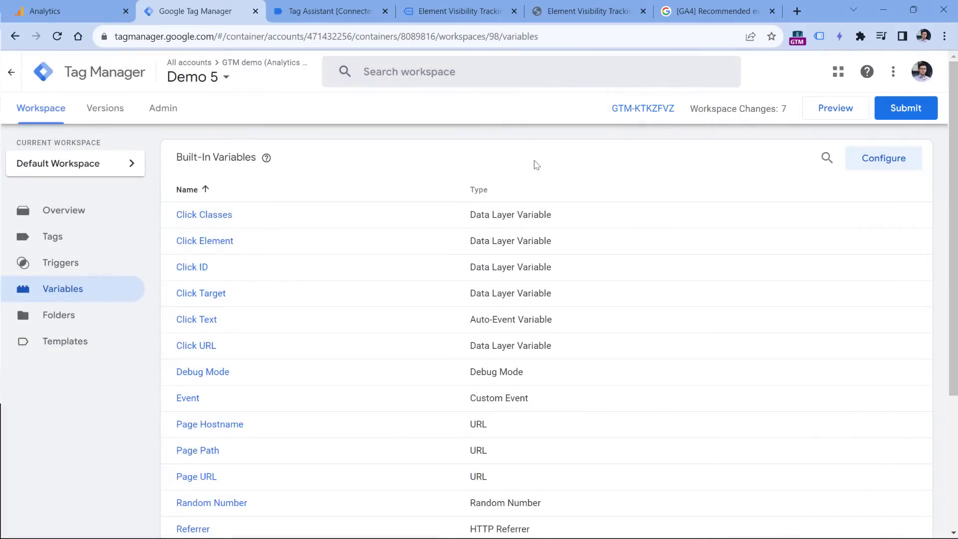
Step: Restart the preview and scroll the debugged blog page down to the image
click(829, 115)
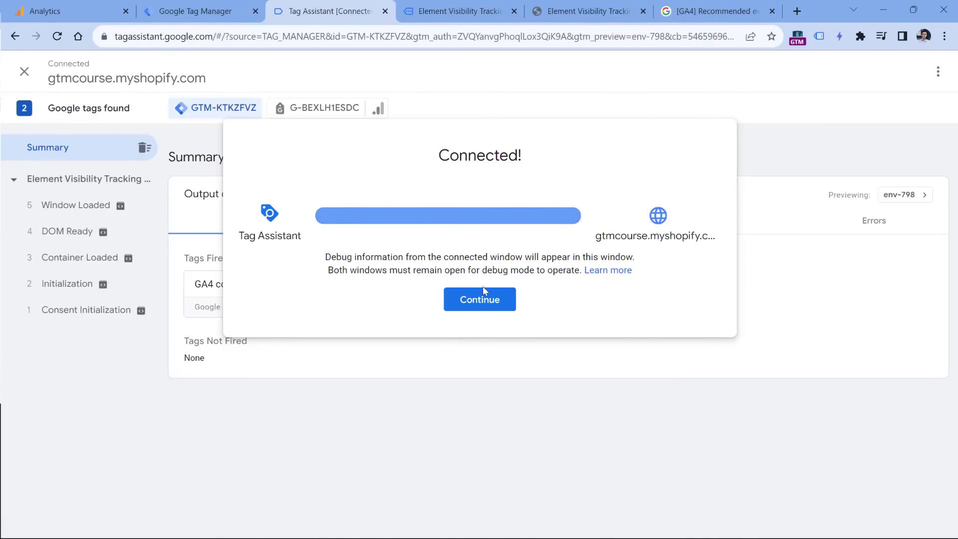
click(482, 293)
scroll(398, 157, down, 5)
scroll(398, 156, down, 4)
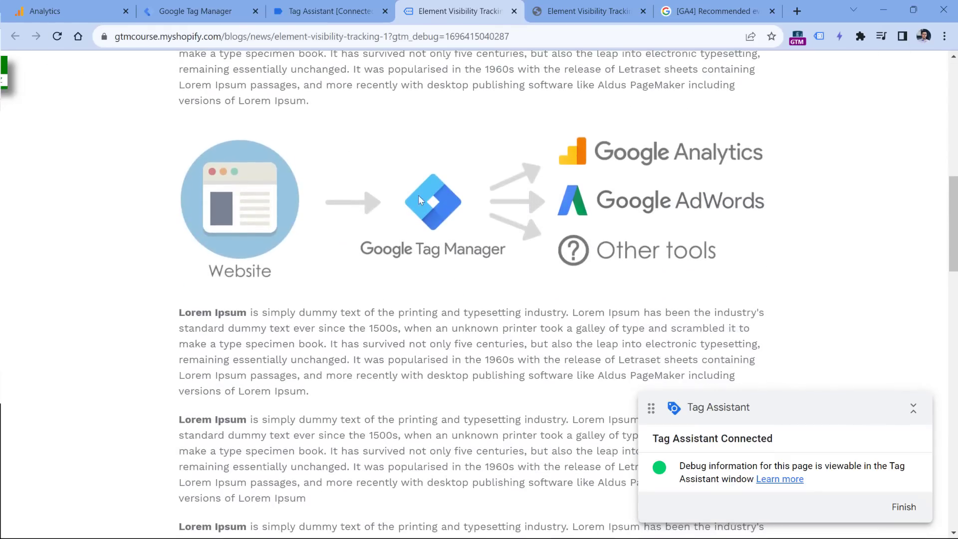
Step: Confirm the Element Visibility event's Click ID variable reads very-important-image
click(330, 11)
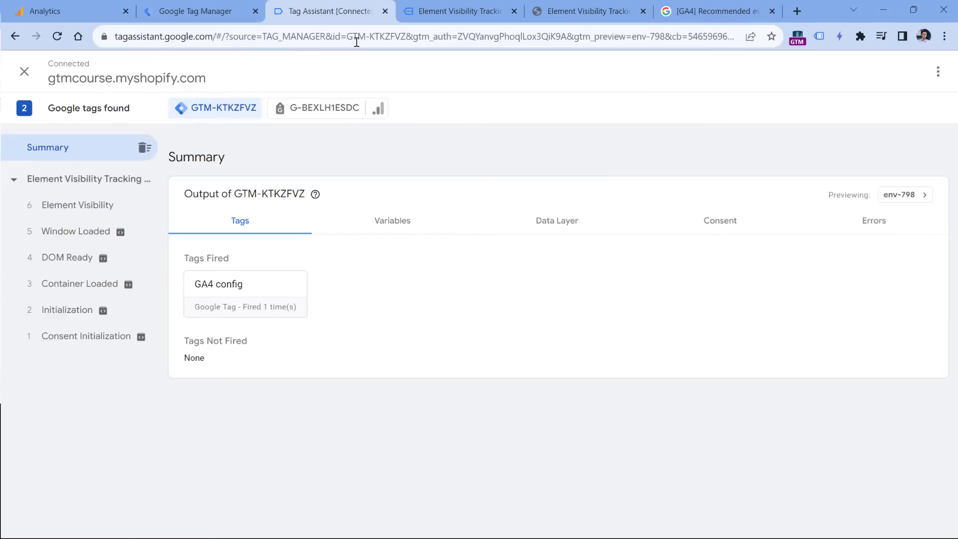
click(73, 208)
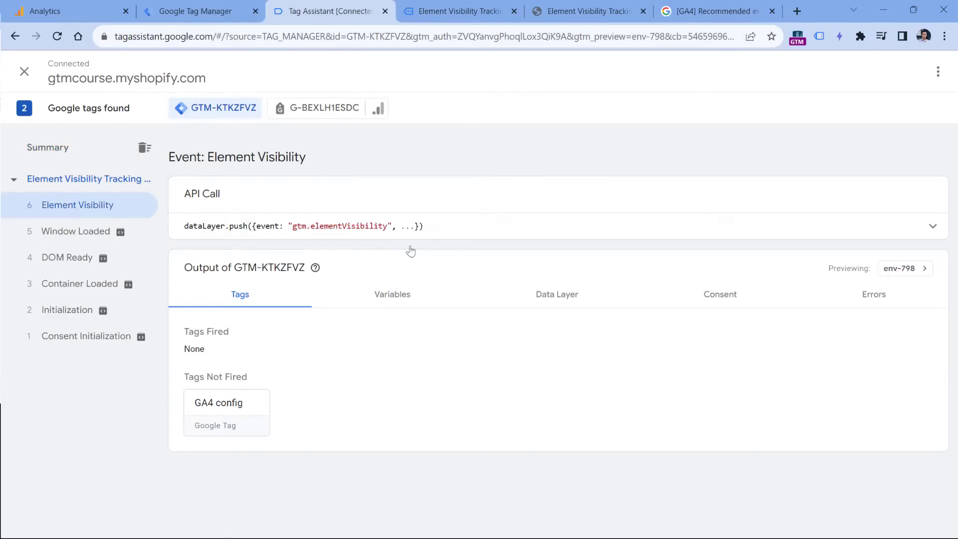
click(392, 295)
scroll(212, 287, down, 4)
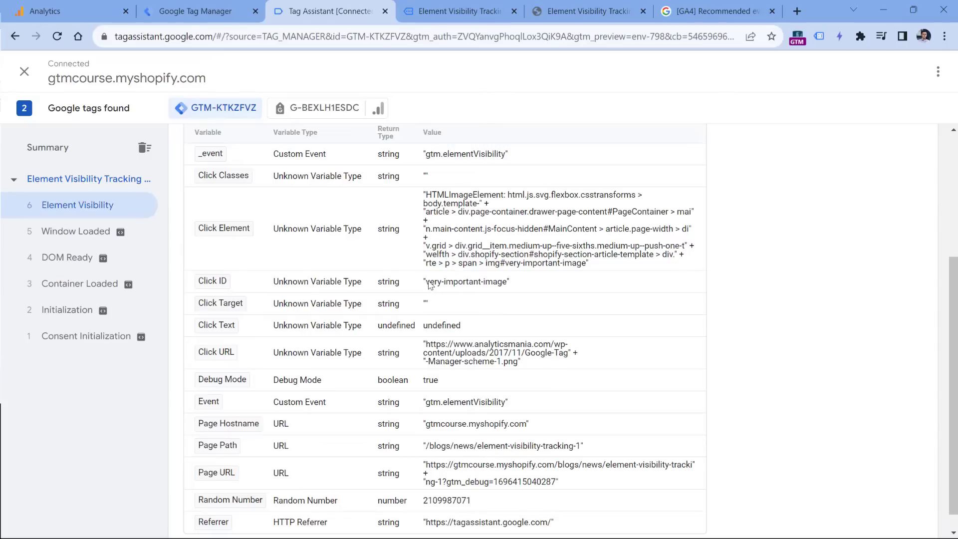
drag(425, 282, 507, 283)
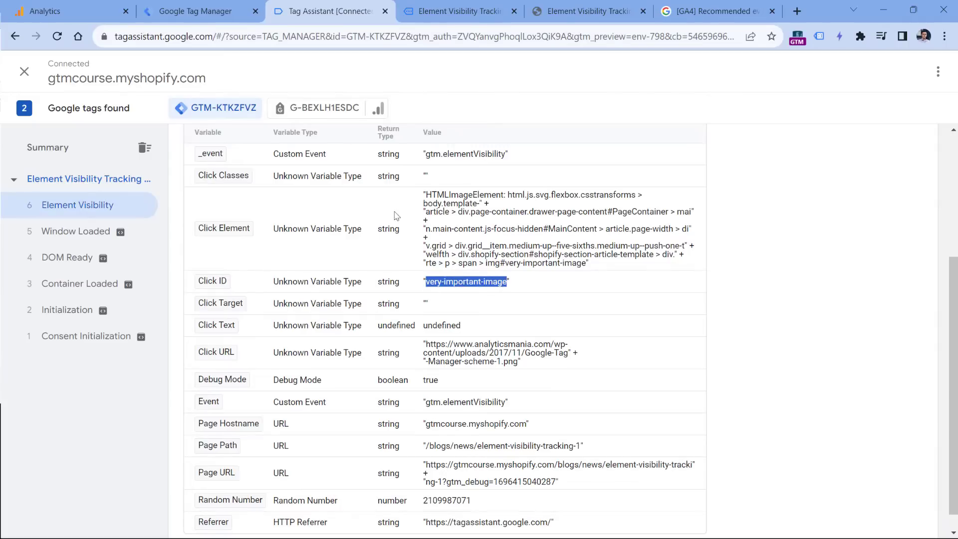
click(196, 12)
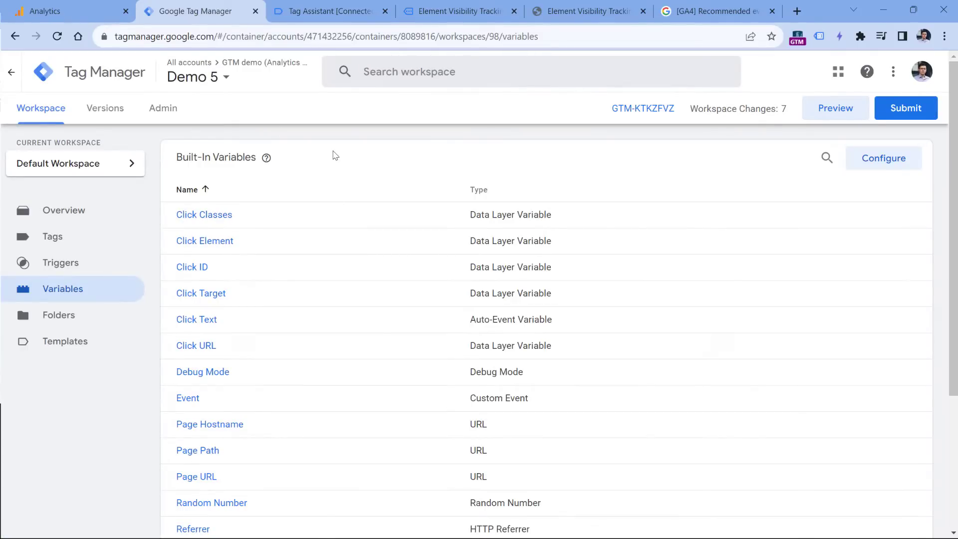
Step: Create a new tag of type Google Analytics: GA4 Event
click(54, 239)
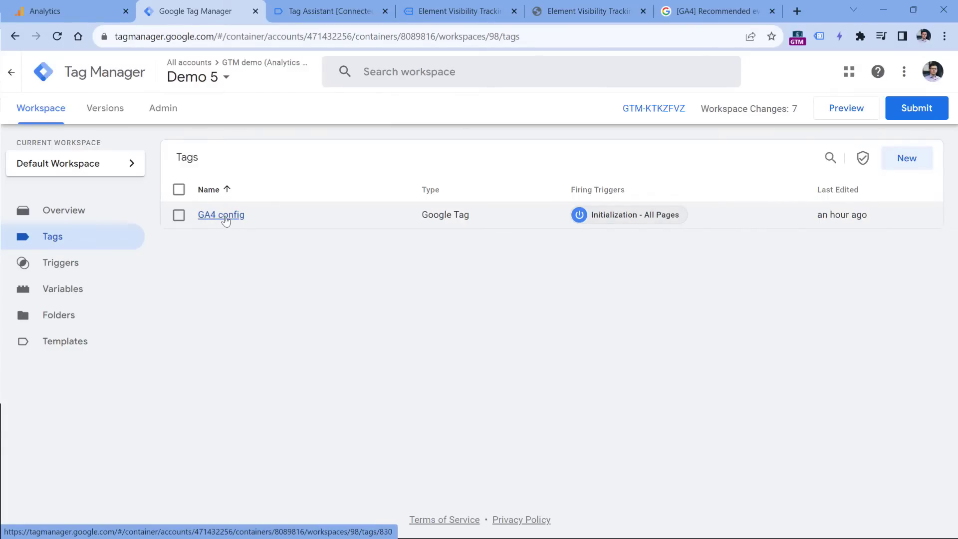
click(913, 164)
click(370, 190)
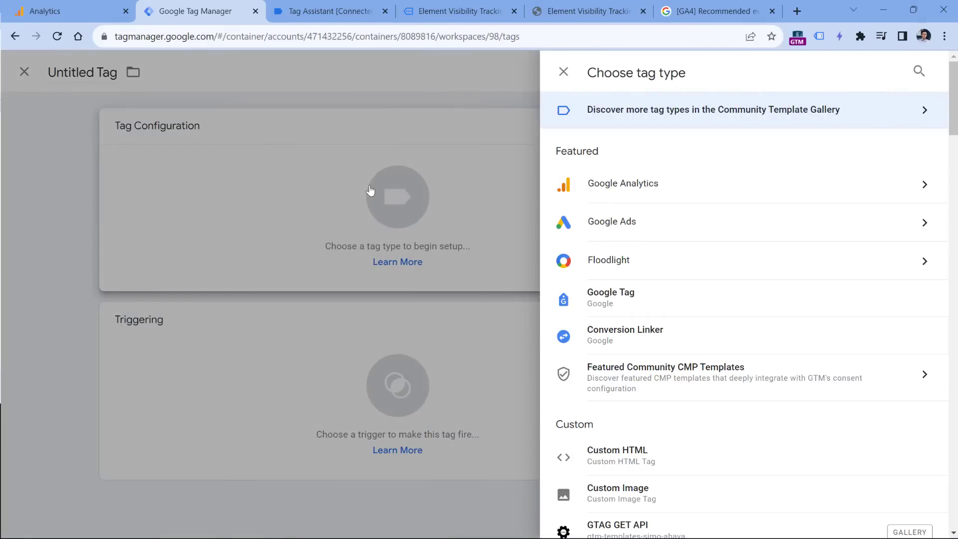
click(659, 184)
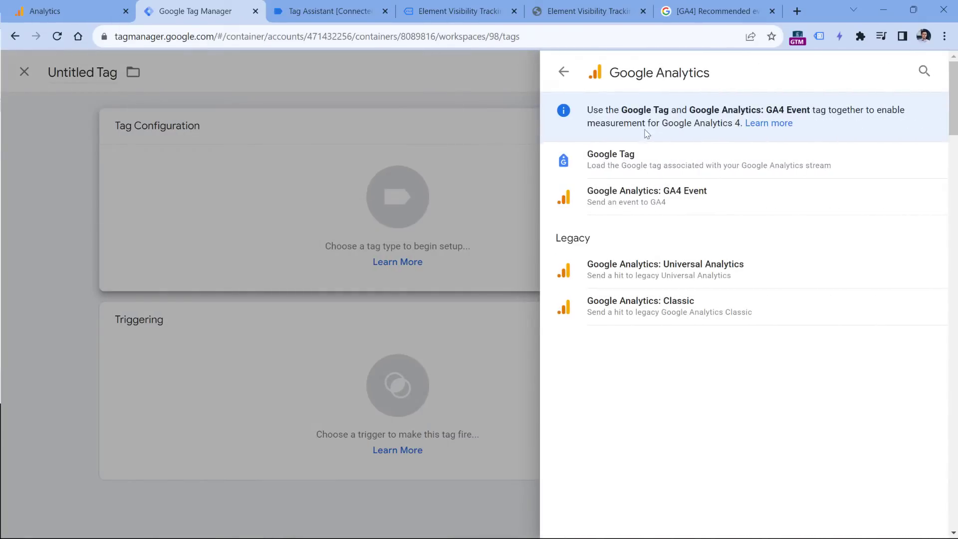
click(642, 203)
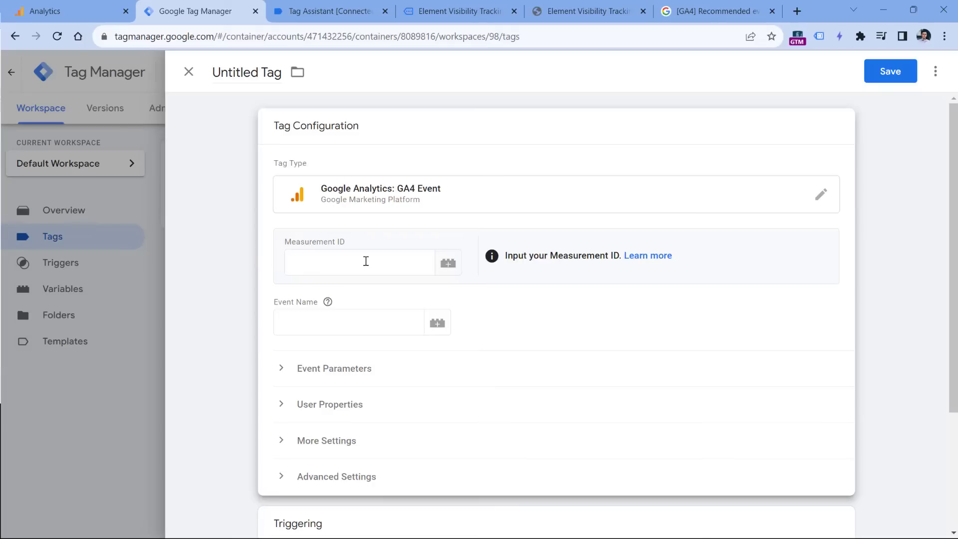
Step: Open the GTM demo web stream's details under Google Analytics Admin > Data streams
click(73, 11)
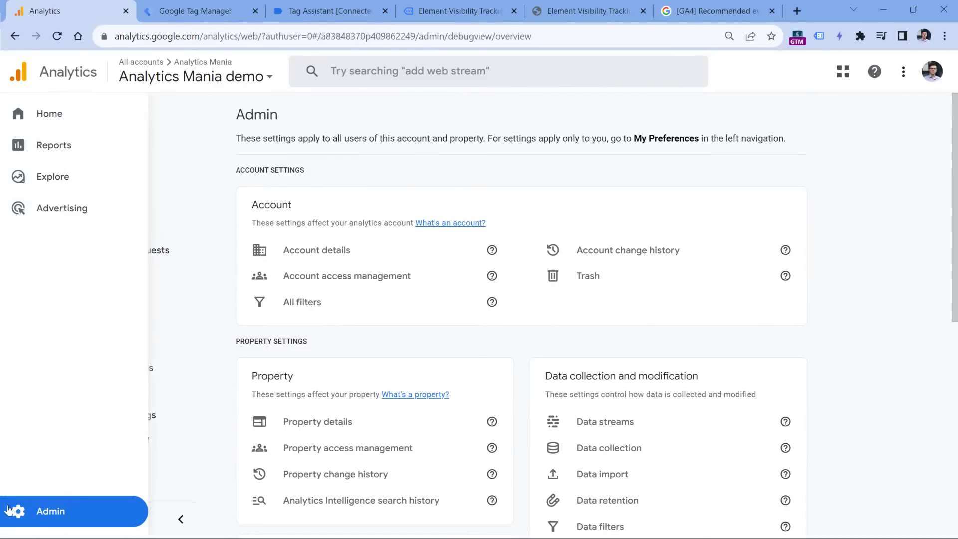
click(29, 516)
scroll(605, 449, down, 1)
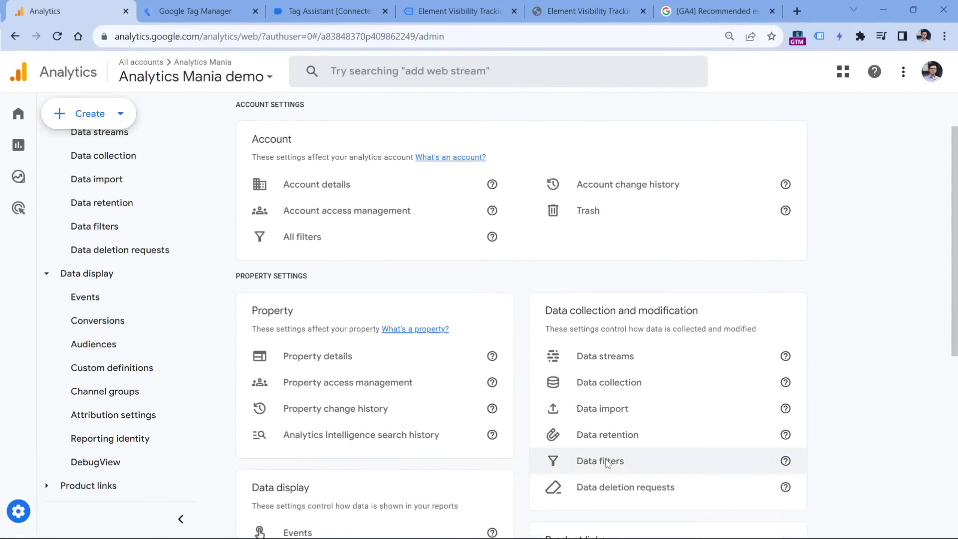
click(599, 358)
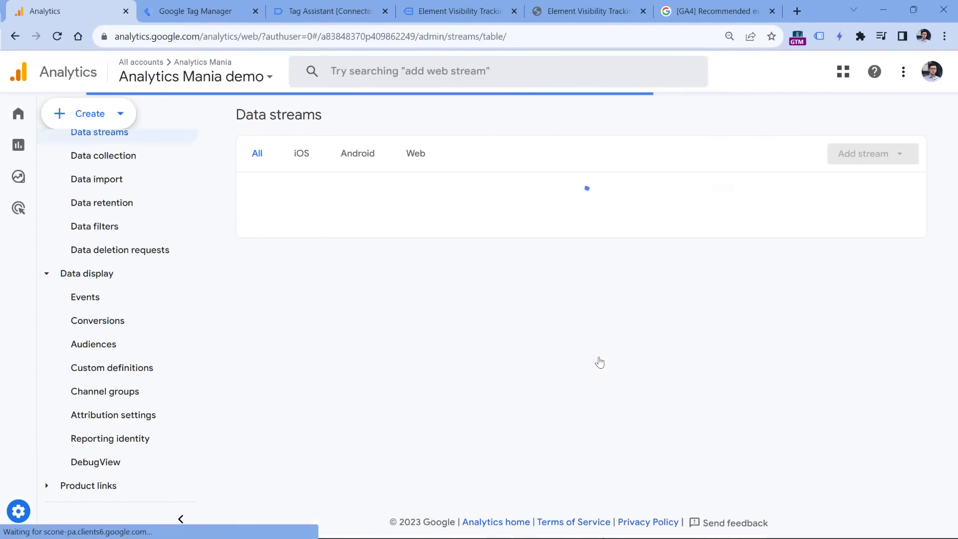
click(395, 189)
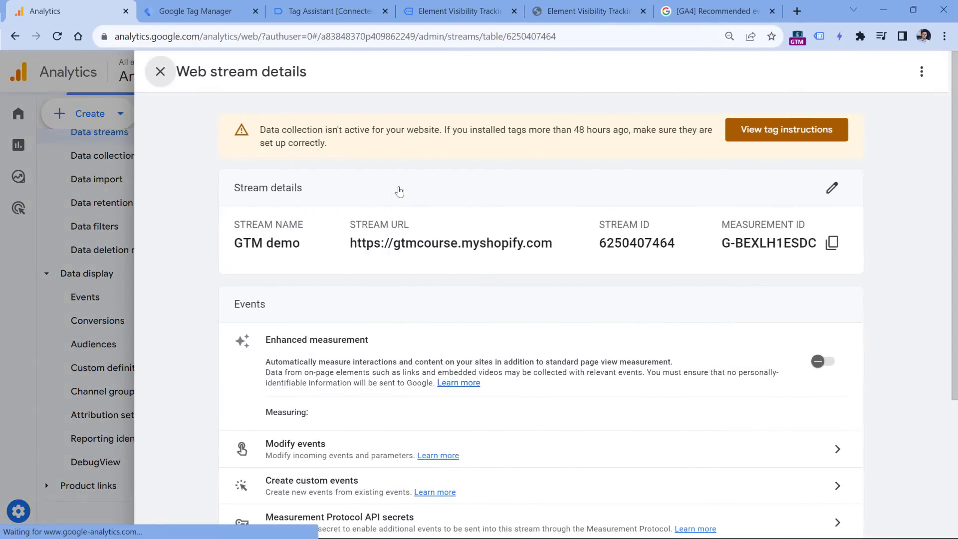
Step: Paste the stream's Measurement ID G-BEXLH1ESDC into the tag, then clear the field again
click(832, 243)
click(209, 10)
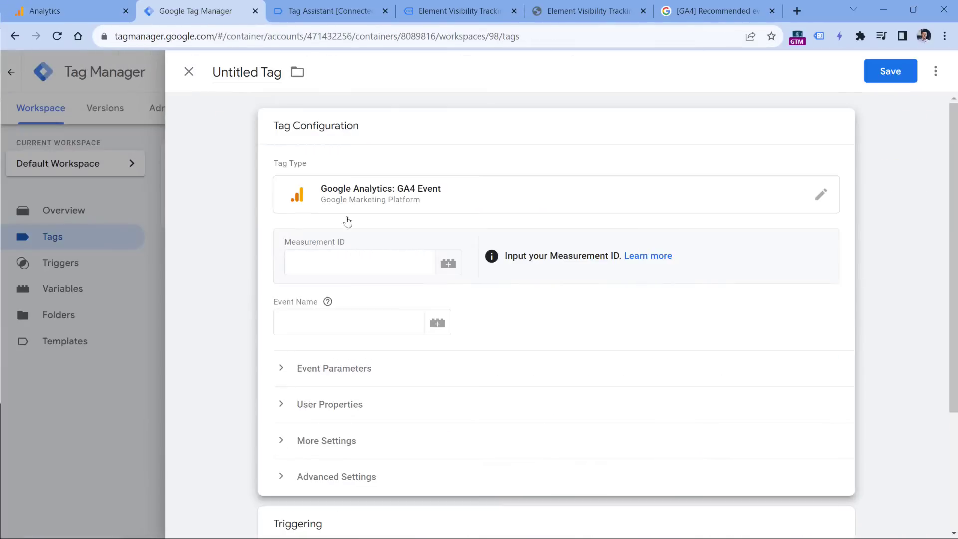
click(360, 265)
key(ctrl+v)
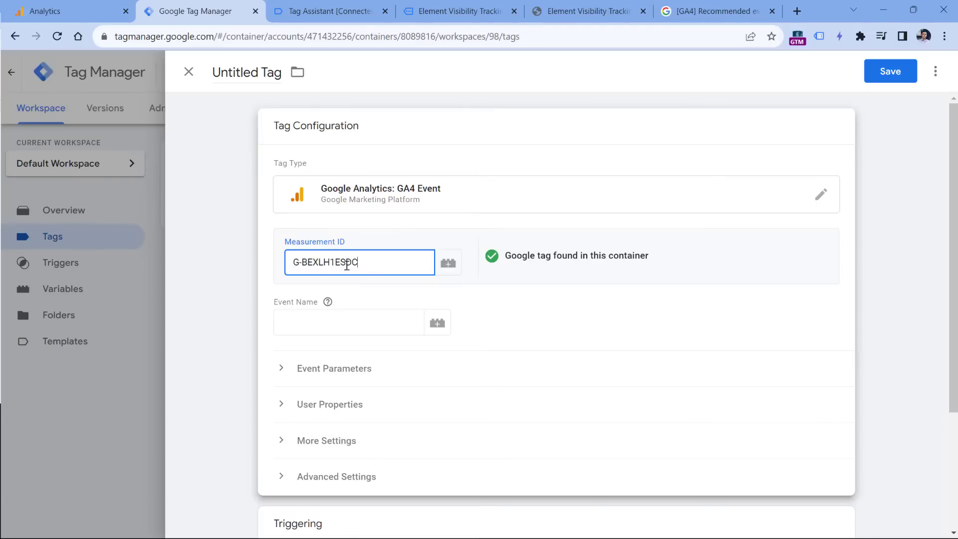
drag(359, 259, 292, 261)
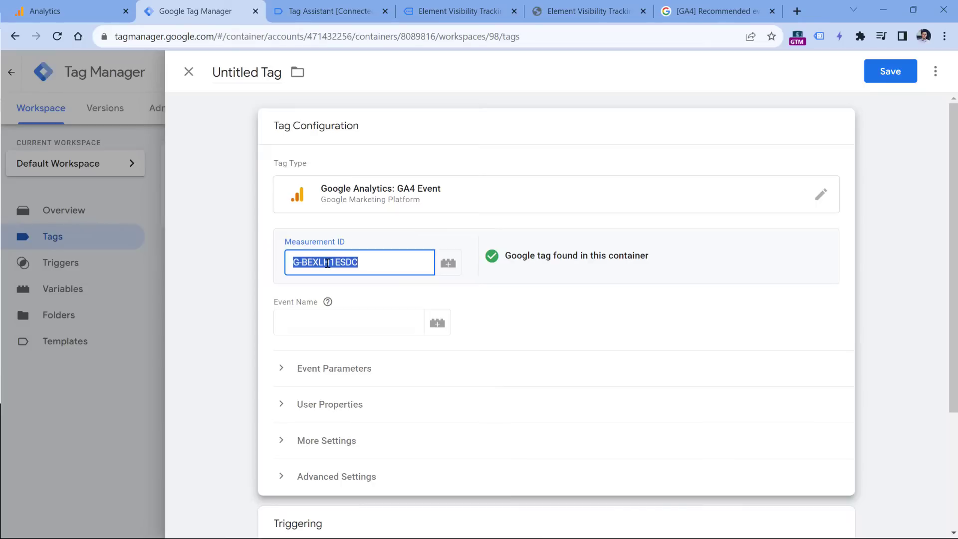
click(368, 263)
drag(370, 263, 278, 265)
key(BackSpace)
Step: Create a Constant variable 'ga4 measurement id' with value G-BEXLH1ESDC and save it
click(449, 264)
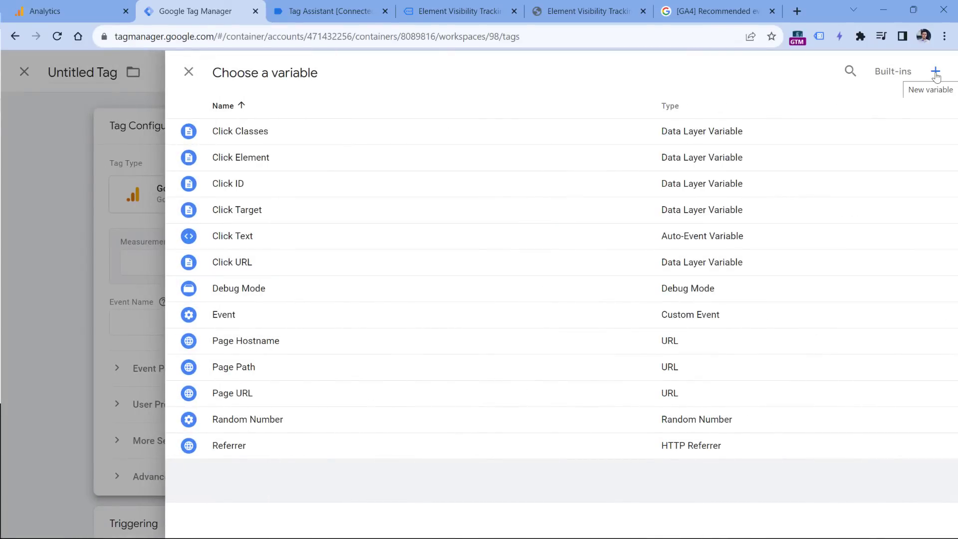
click(935, 73)
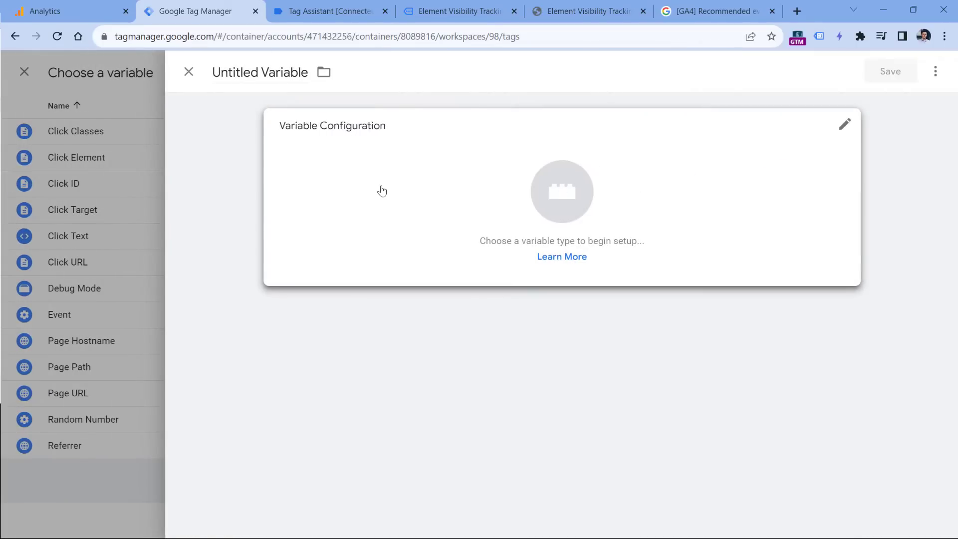
click(382, 190)
scroll(686, 182, down, 5)
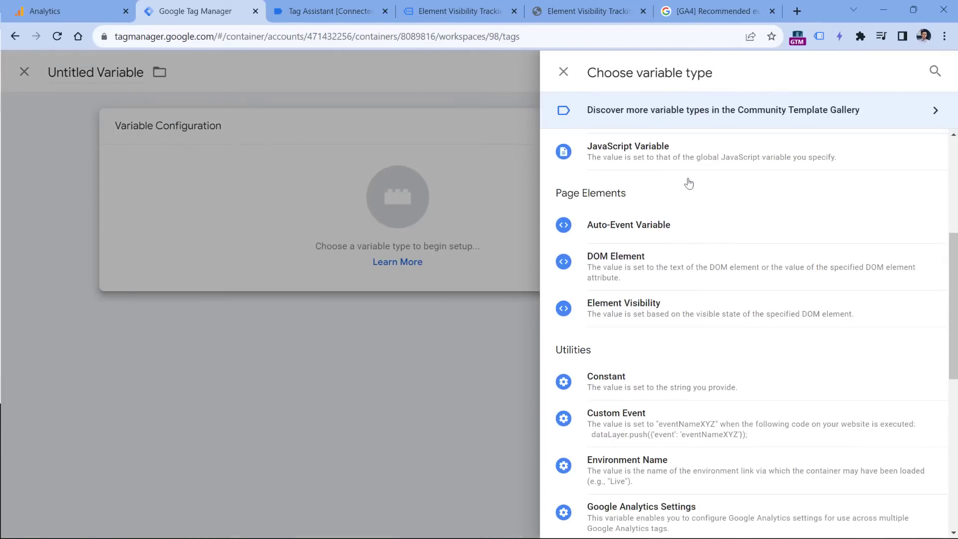
click(619, 379)
click(359, 259)
key(ctrl+v)
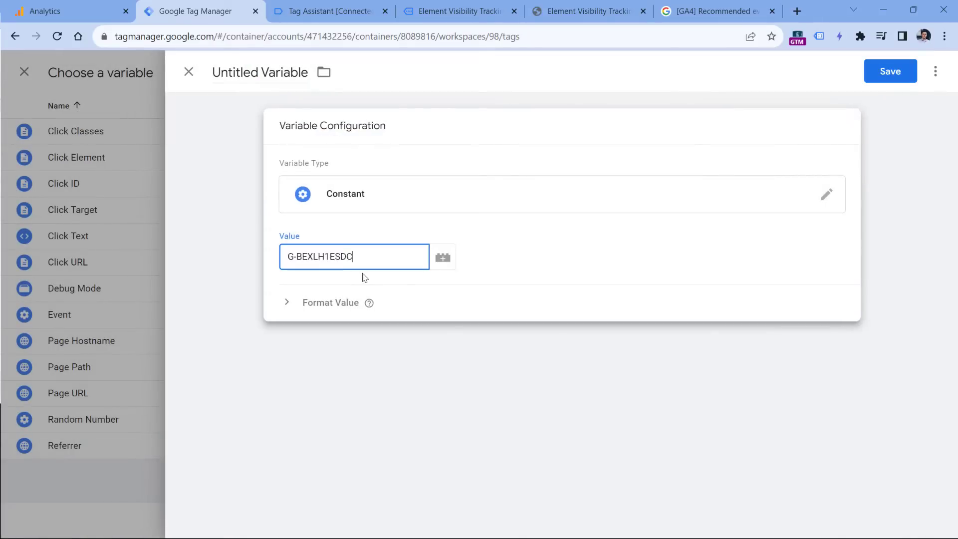
click(248, 72)
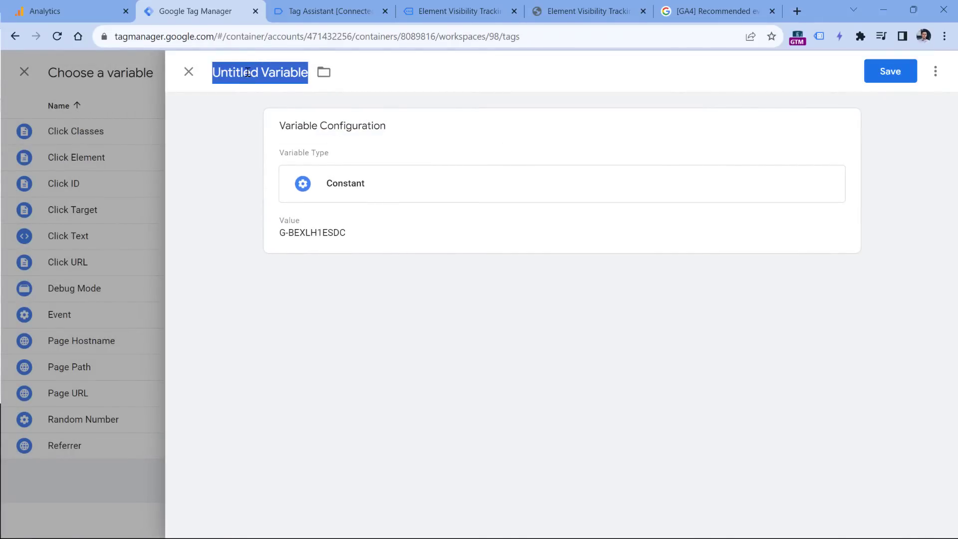
text(ga4 measurement id)
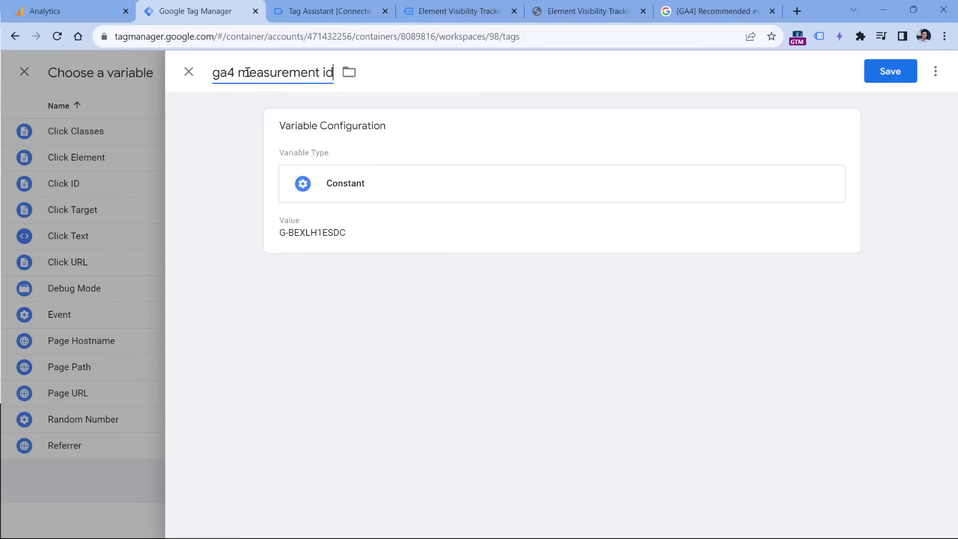
click(892, 75)
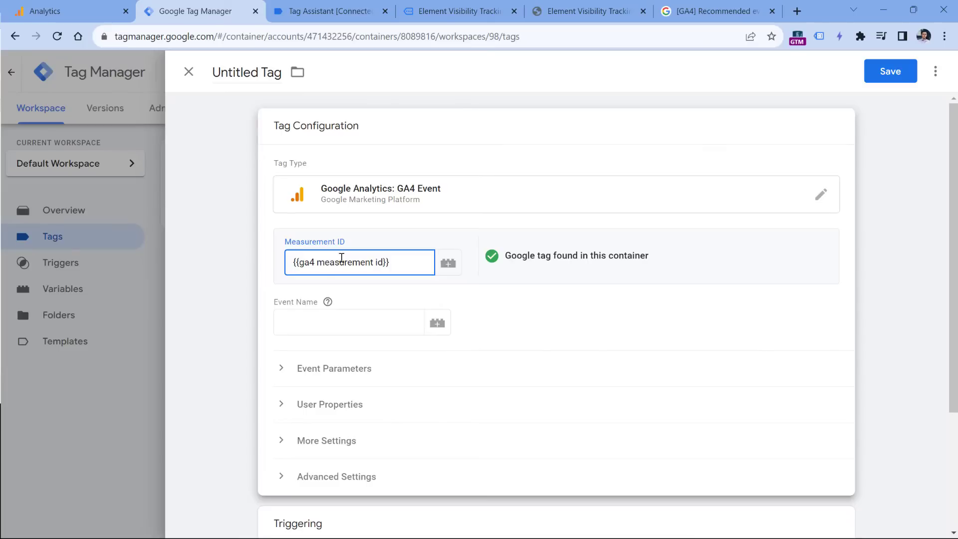
Step: Check the {{ga4 measurement id}} reference, then look up GA4 recommended event names
triple_click(354, 264)
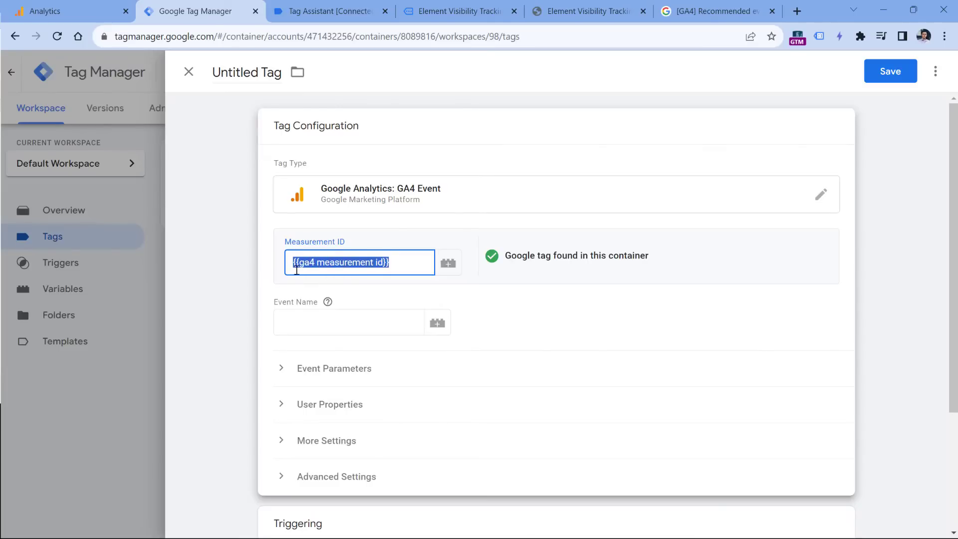
click(347, 320)
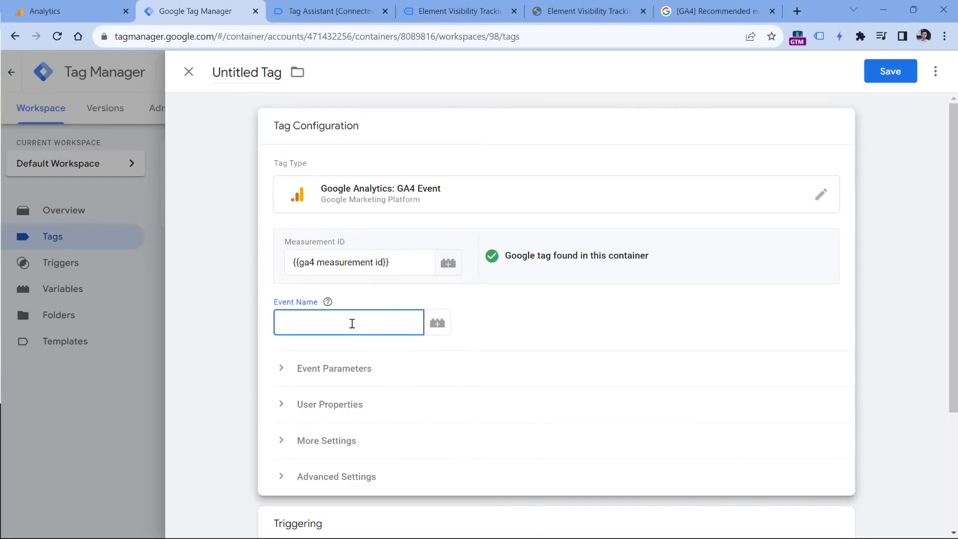
click(718, 10)
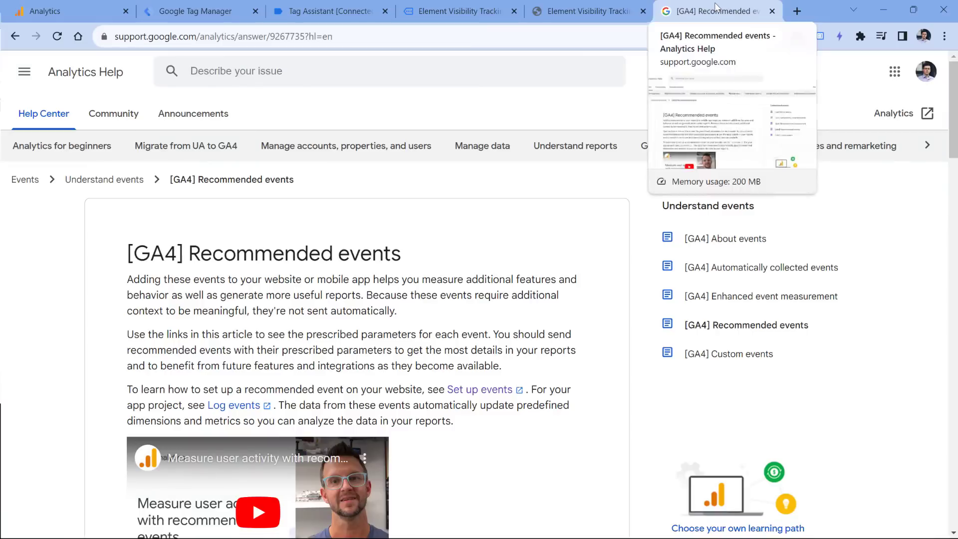
scroll(497, 284, down, 15)
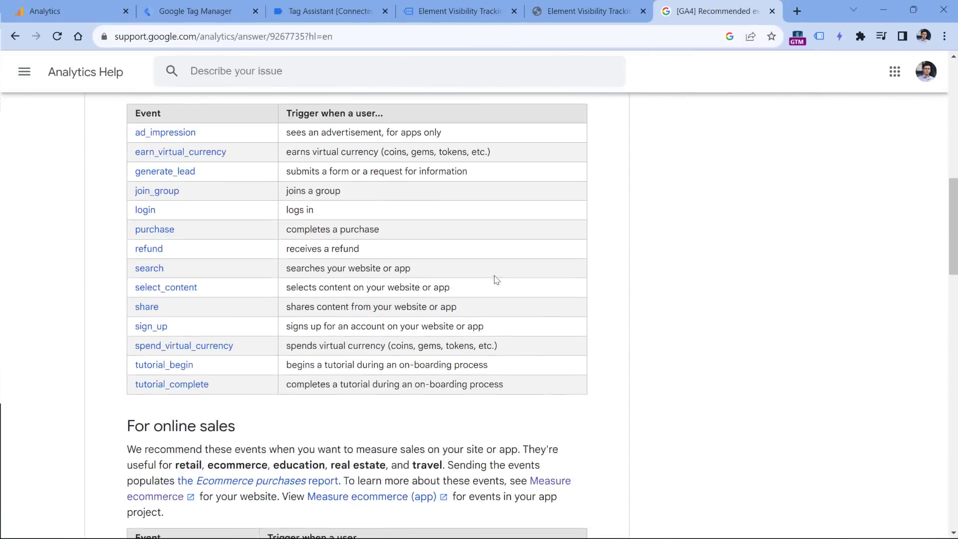
scroll(495, 276, down, 4)
click(194, 11)
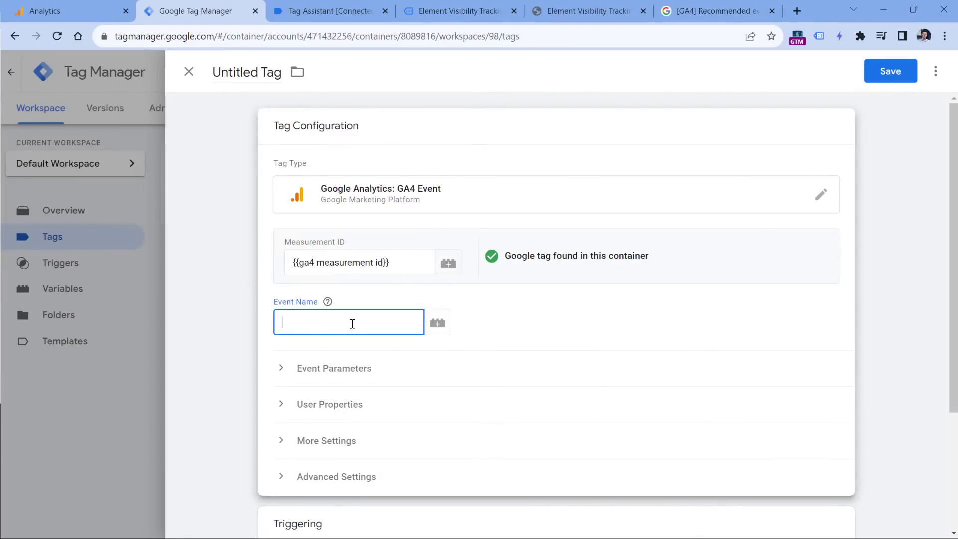
Step: Enter element_appeared as the Event Name and check the Click ID value in the debugger
text(element_appeared)
key(ctrl+4)
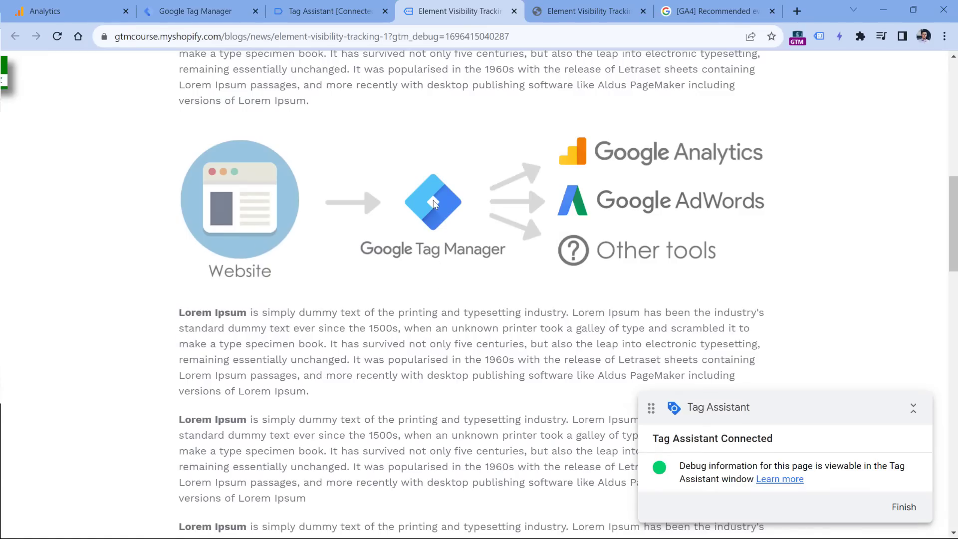
key(ctrl+3)
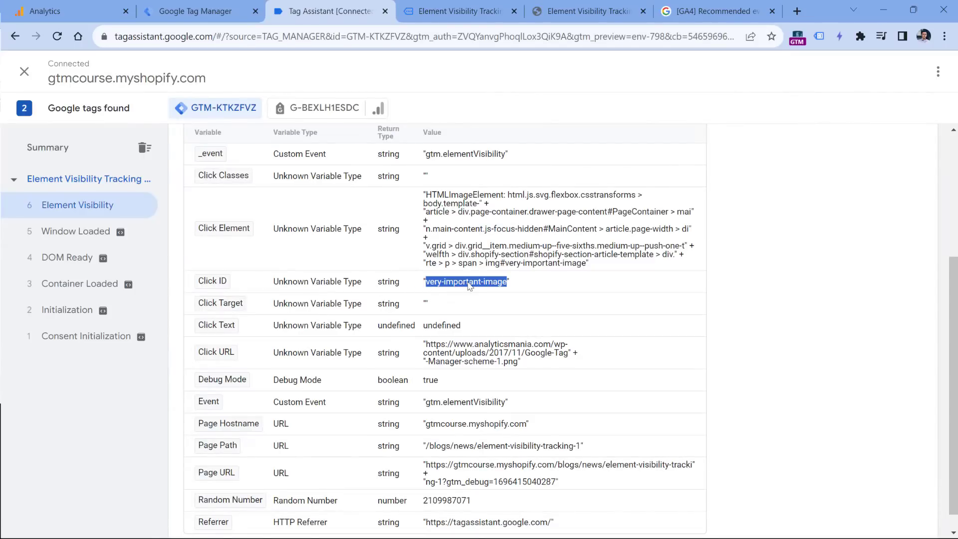
click(195, 11)
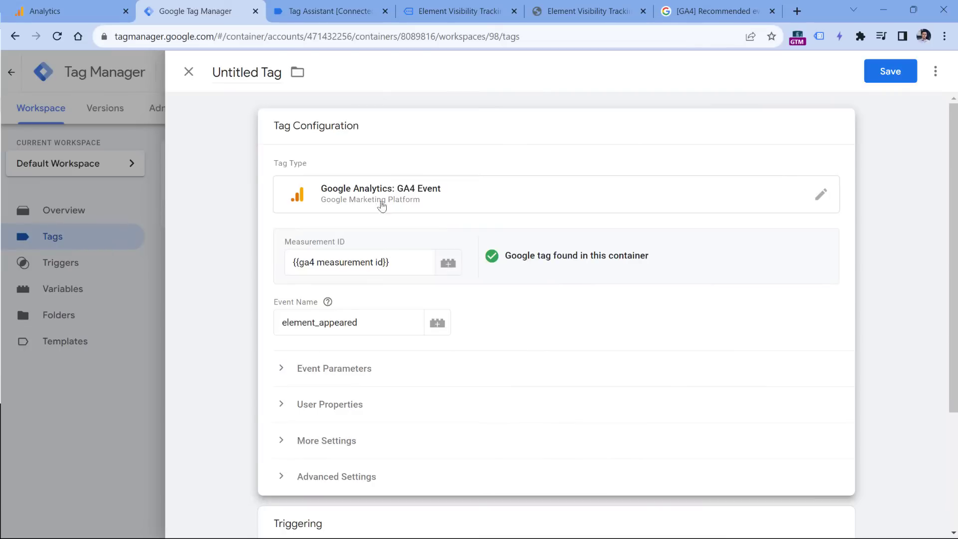
Step: Add an event parameter element_id with the value {{Click ID}}
click(340, 376)
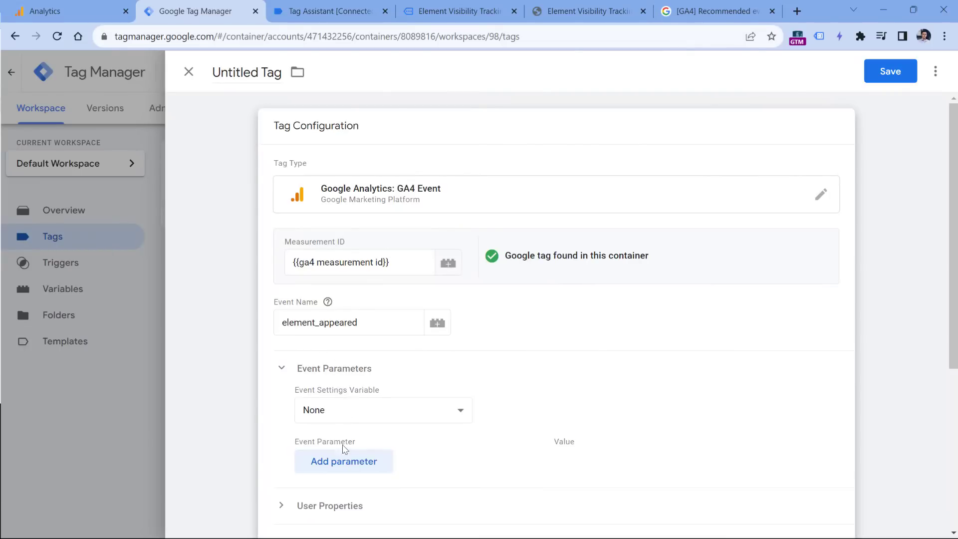
click(344, 465)
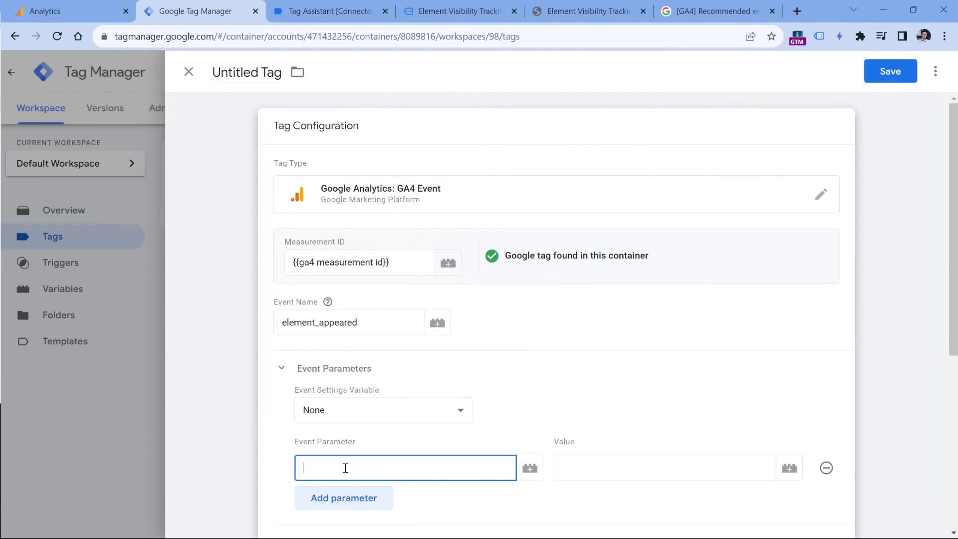
text(element_id)
click(606, 469)
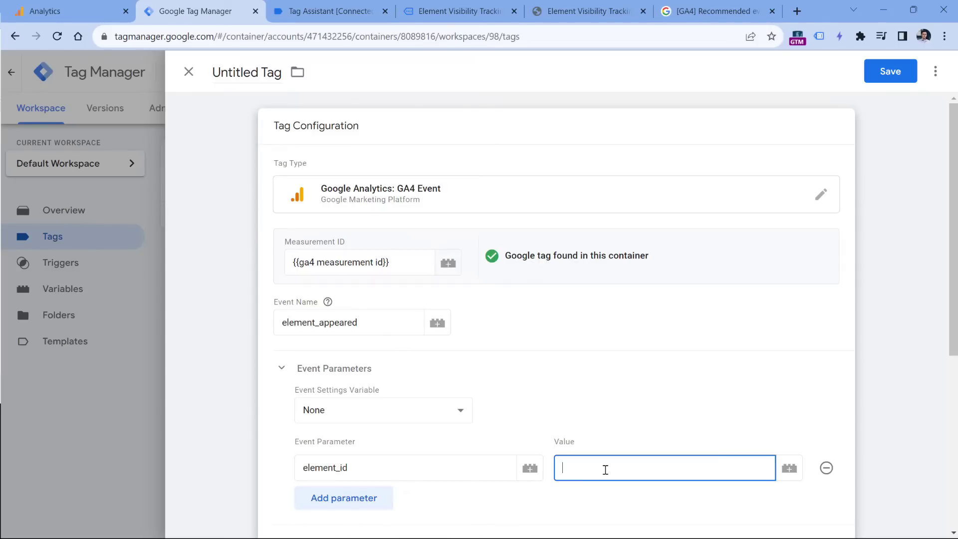
click(790, 469)
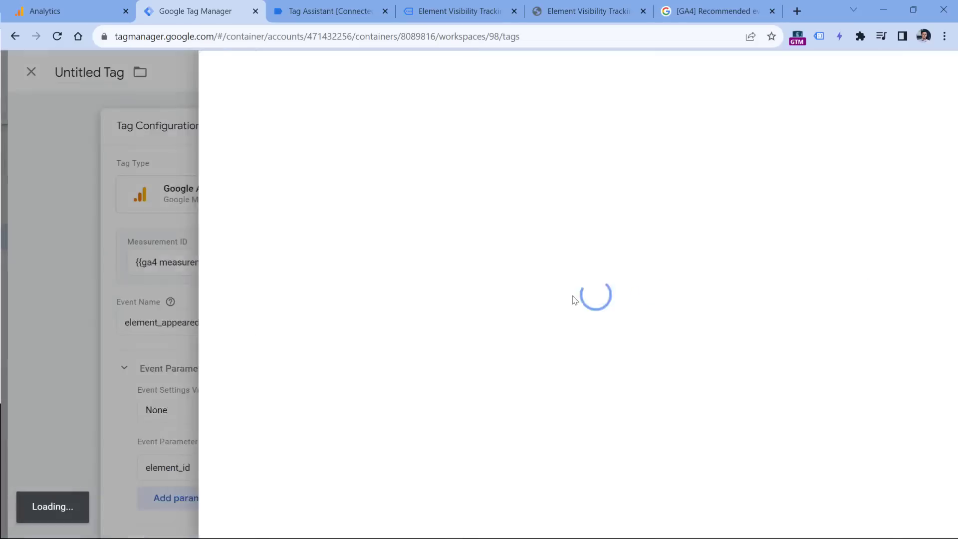
click(234, 184)
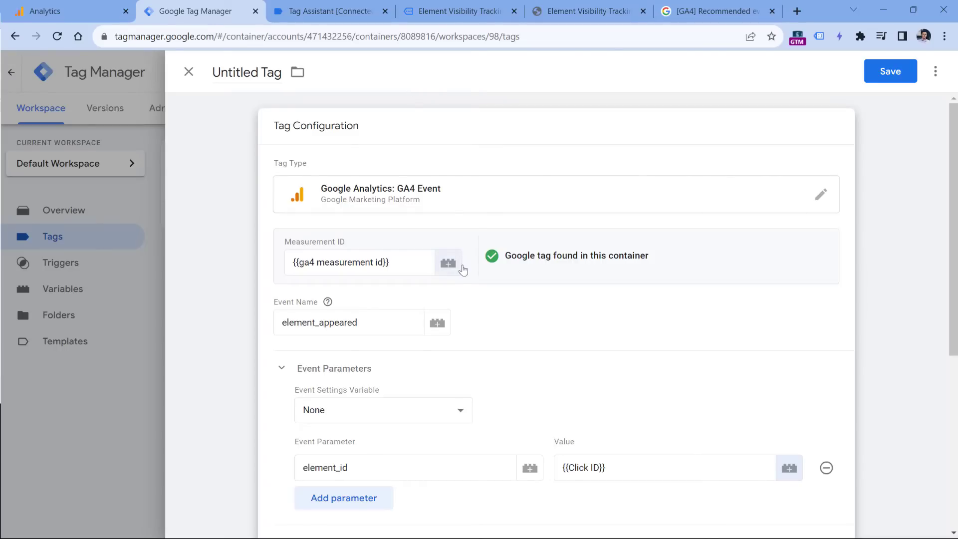
Step: Attach the 'Visibility - very important image' trigger, name the tag 'GA4 event - element_appeared', and save
scroll(460, 268, down, 6)
click(323, 381)
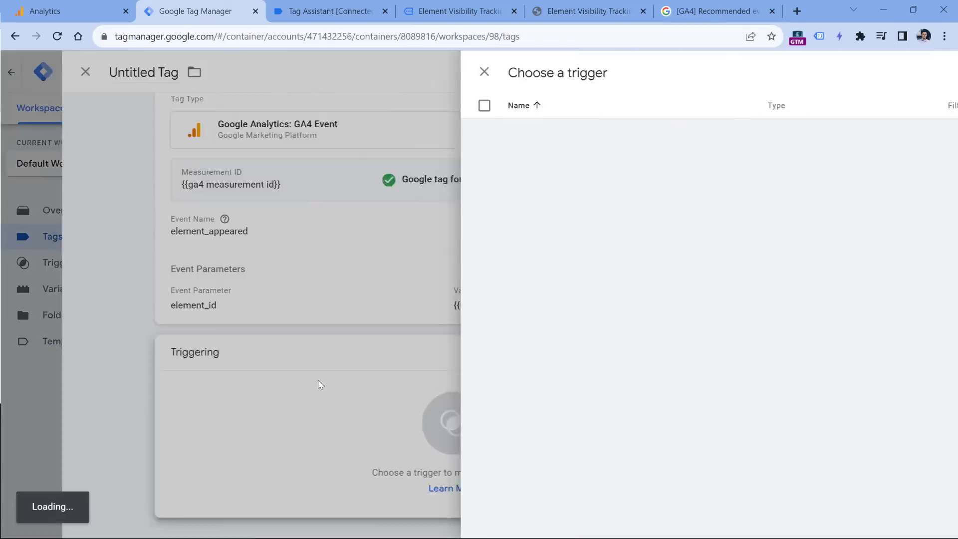
click(273, 210)
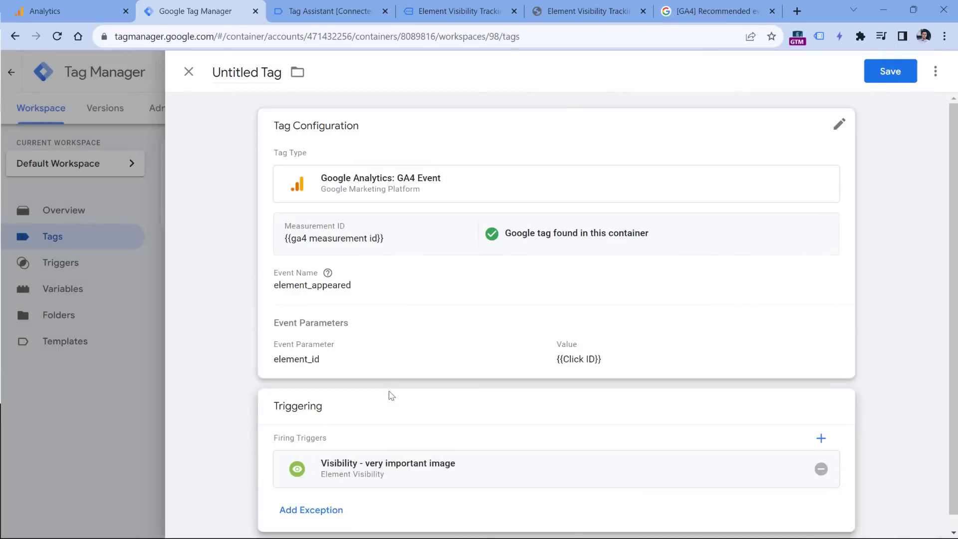
click(233, 69)
text(GA)
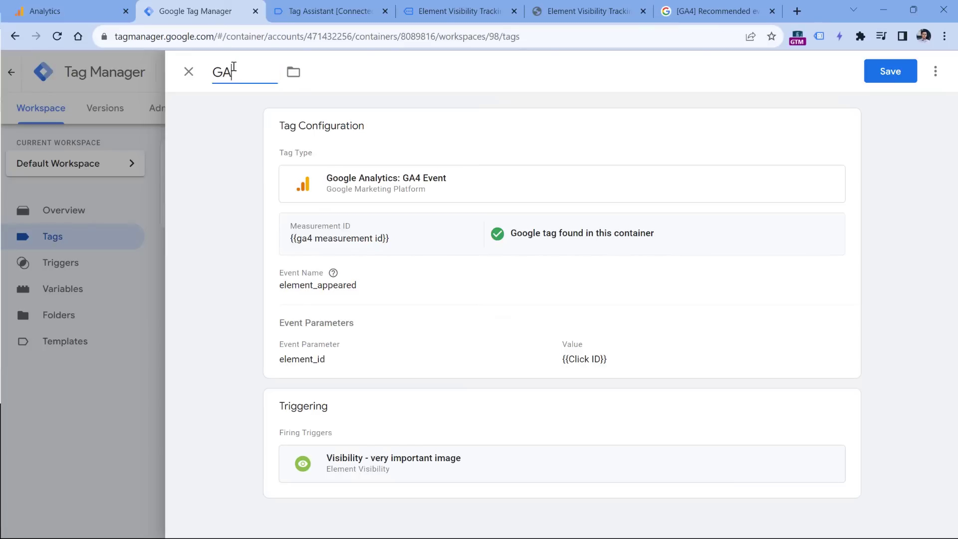
text(4 event - element_appeared)
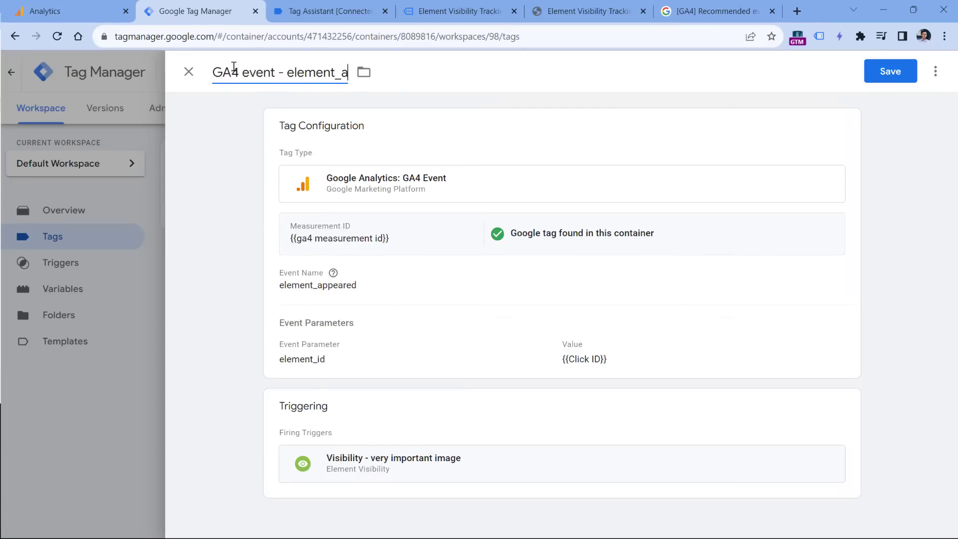
click(891, 71)
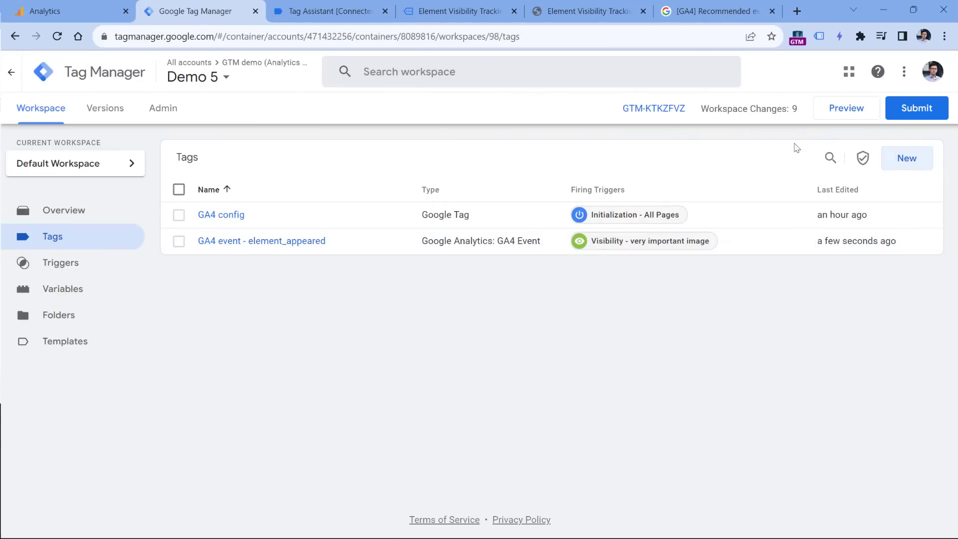
Step: Start a Preview session and scroll the blog page down to the image
click(847, 108)
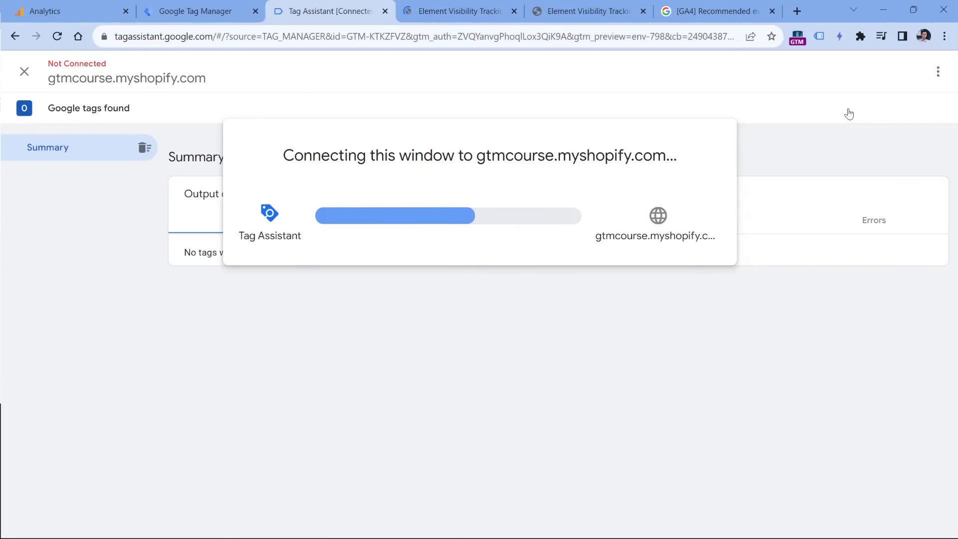
click(479, 310)
click(459, 11)
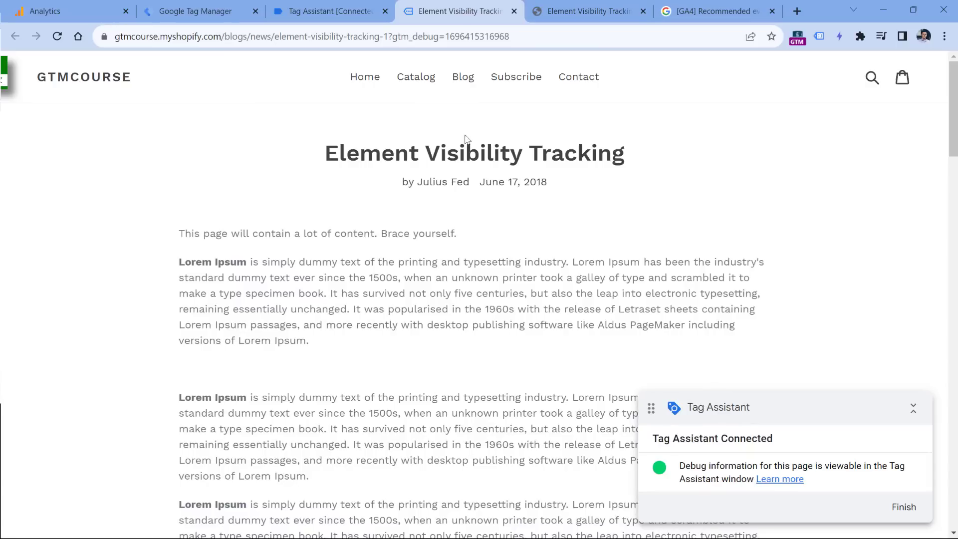
scroll(461, 174, down, 8)
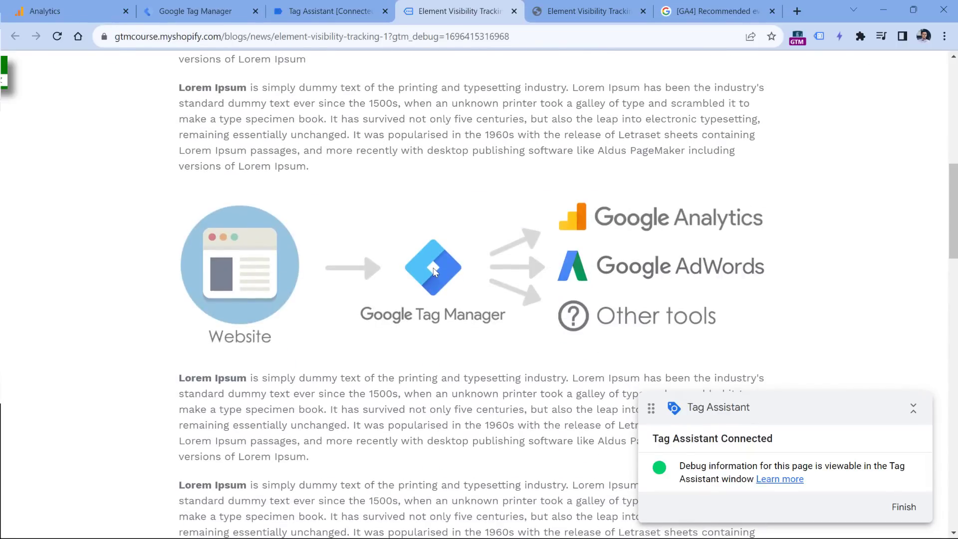
Step: In Tag Assistant, check the Element Visibility event's Tags Fired for GA4 event - element_appeared
click(325, 12)
click(75, 211)
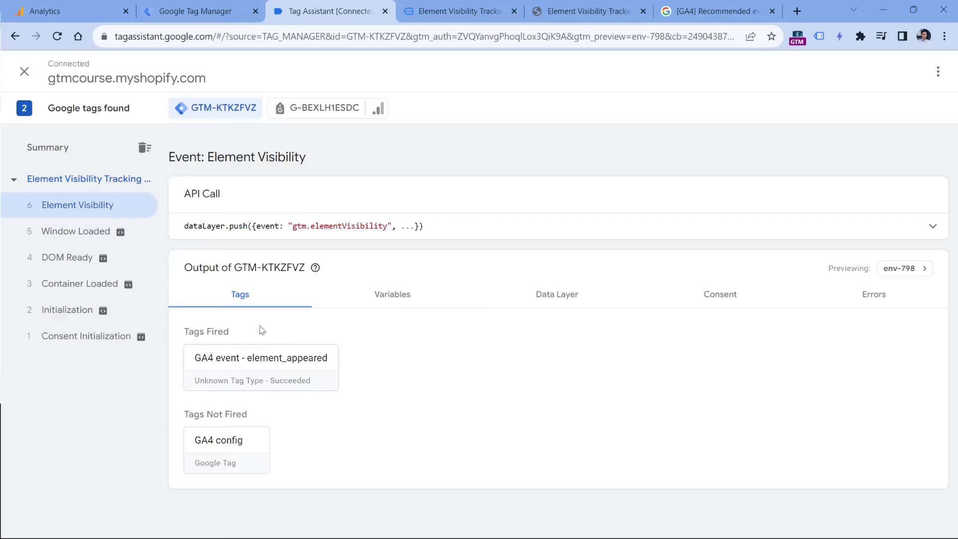
click(264, 367)
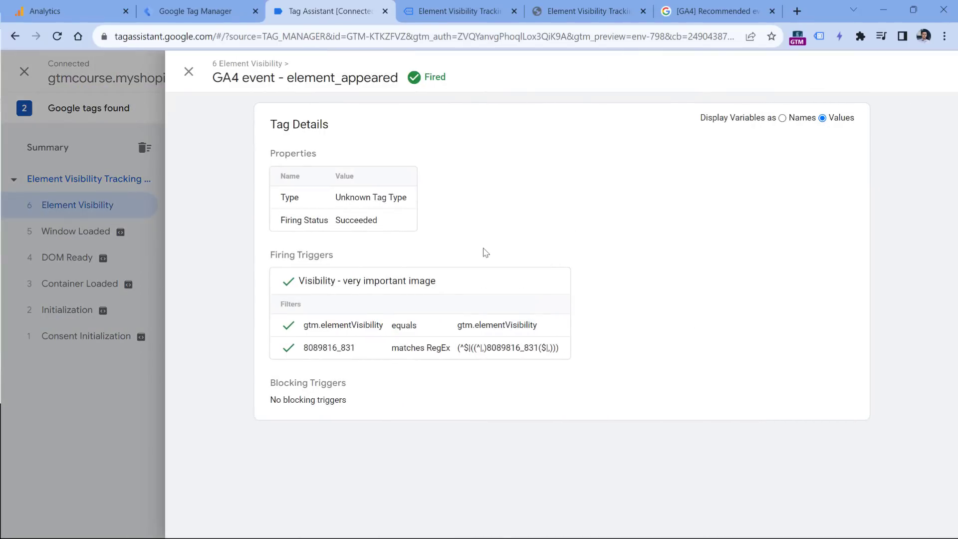
key(Escape)
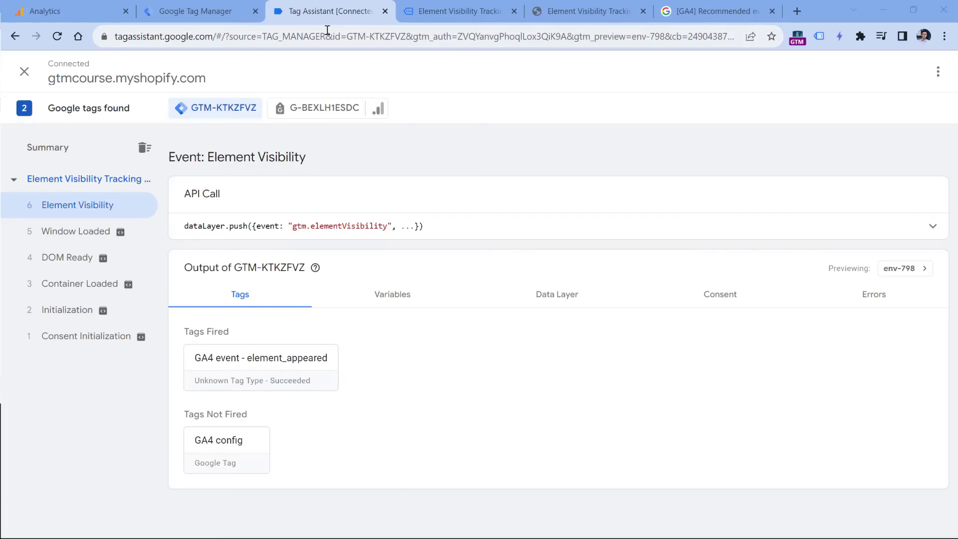
Step: In DebugView, open the element_appeared event and confirm element_id is very-important-image
click(78, 11)
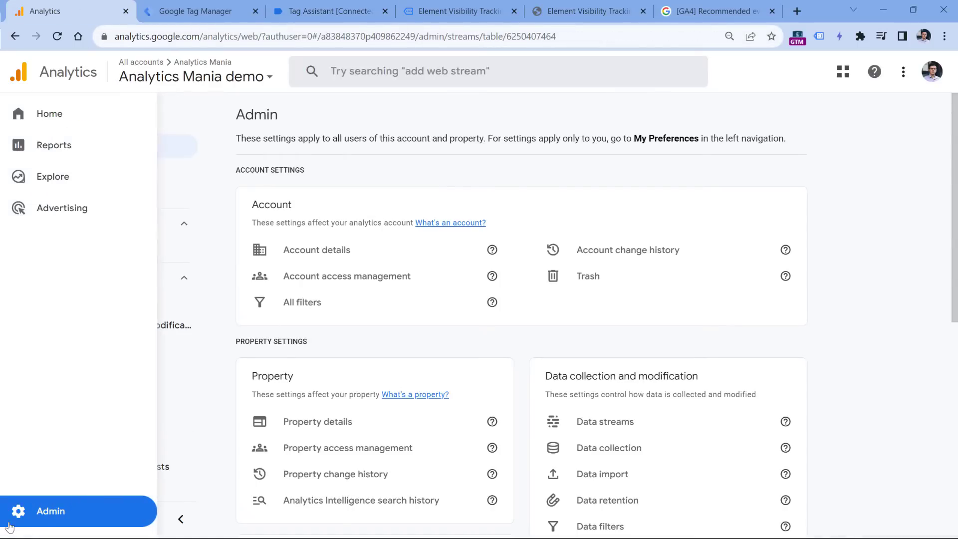
scroll(116, 329, down, 1)
scroll(117, 329, down, 3)
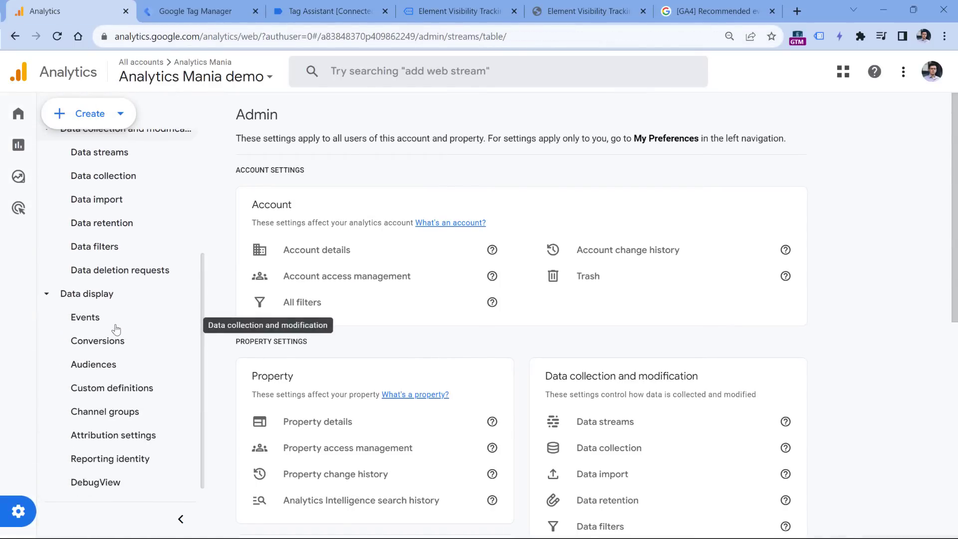
click(98, 463)
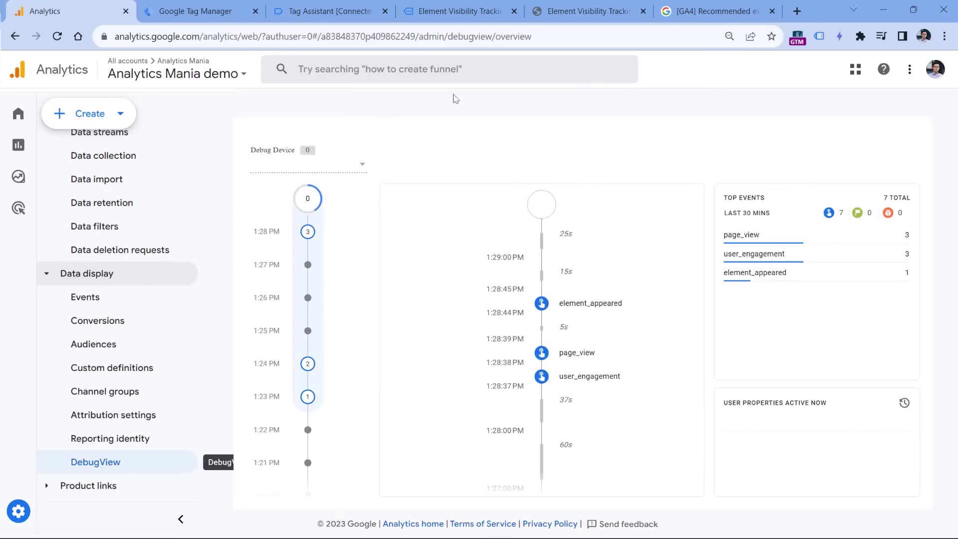
click(593, 310)
scroll(581, 305, down, 3)
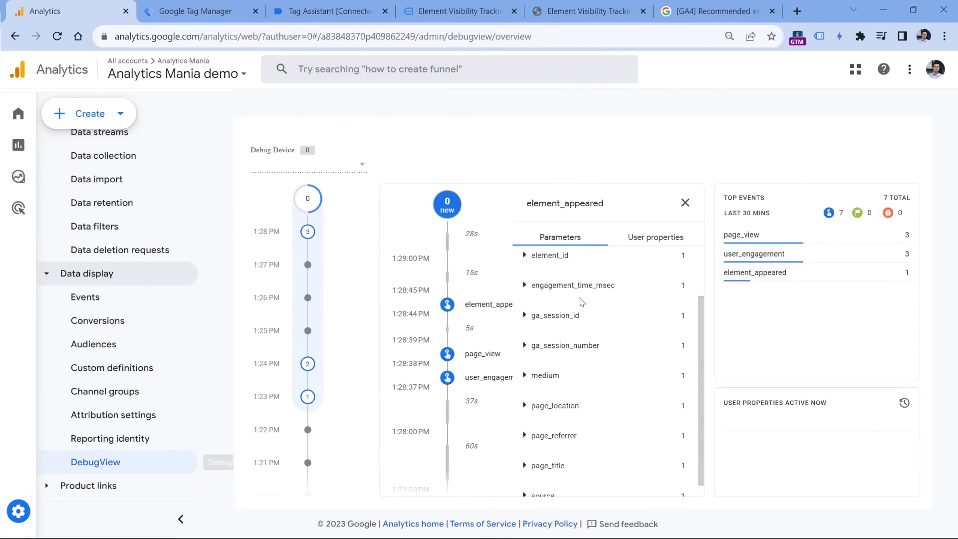
scroll(637, 314, up, 3)
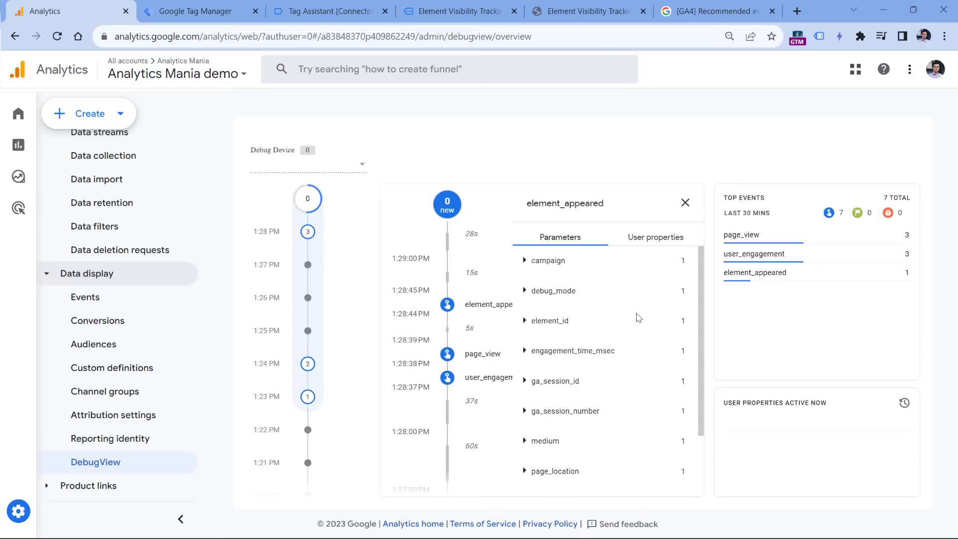
click(527, 324)
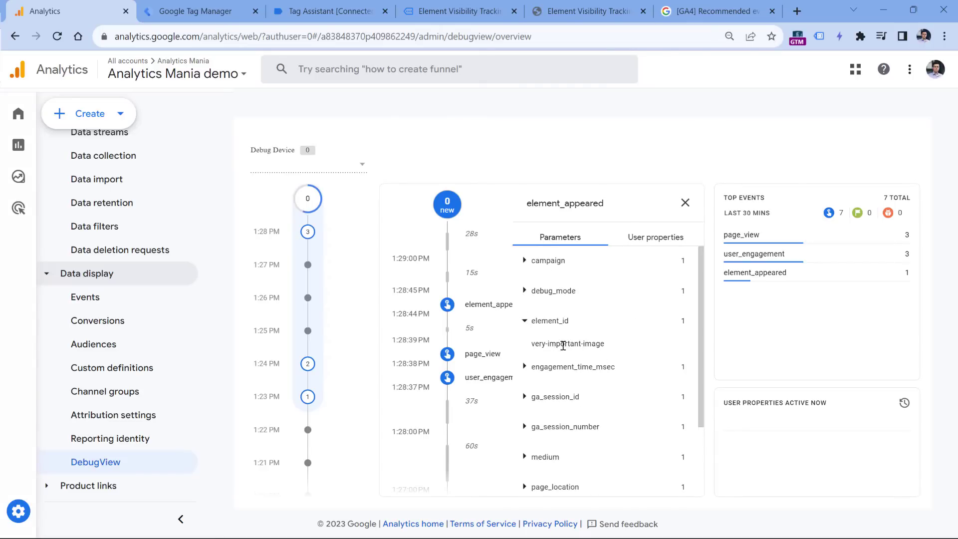
click(524, 321)
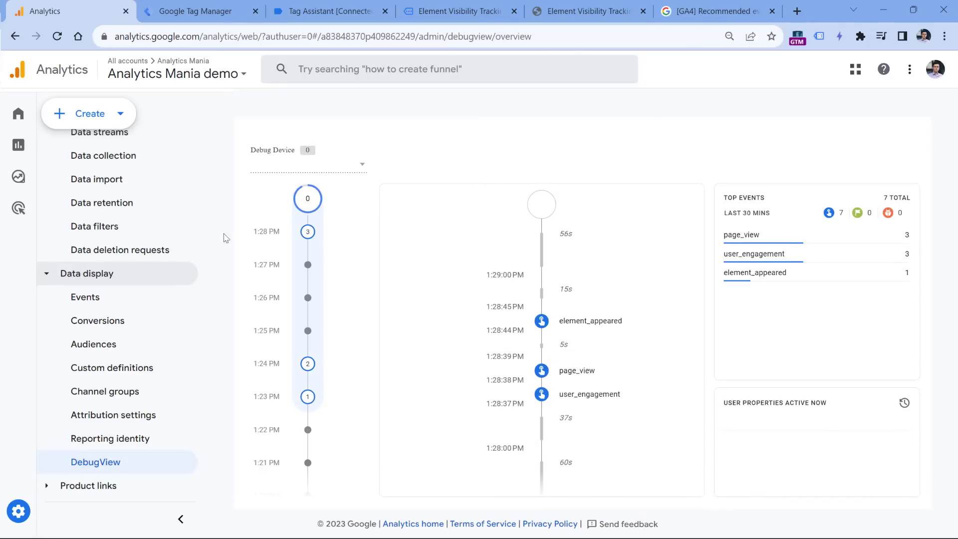
Step: Open the Events report under Reports > Examine user behavior
click(18, 144)
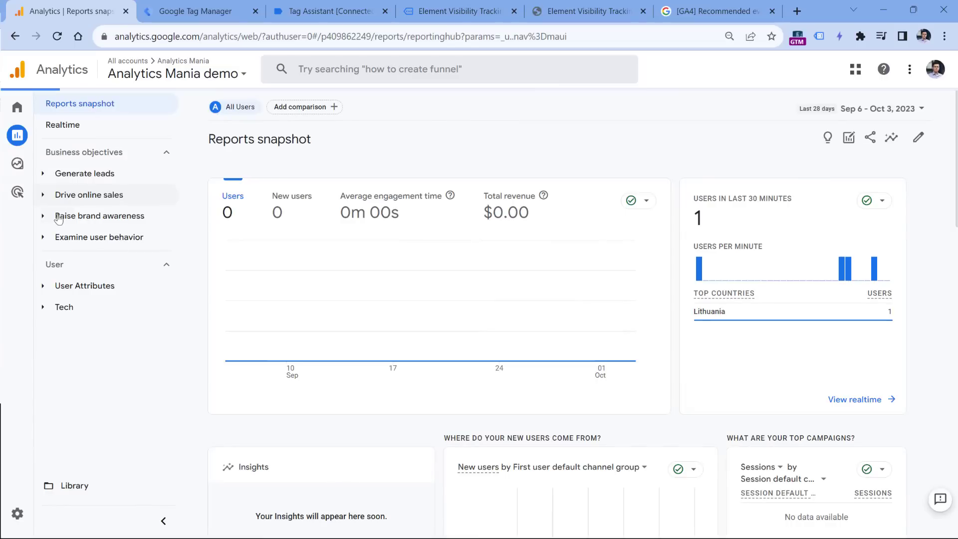
click(46, 238)
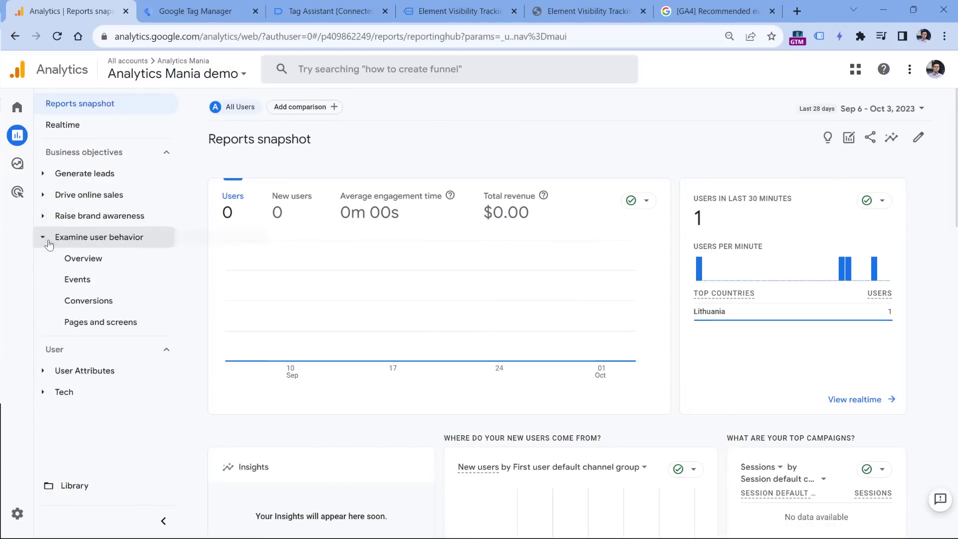
click(79, 280)
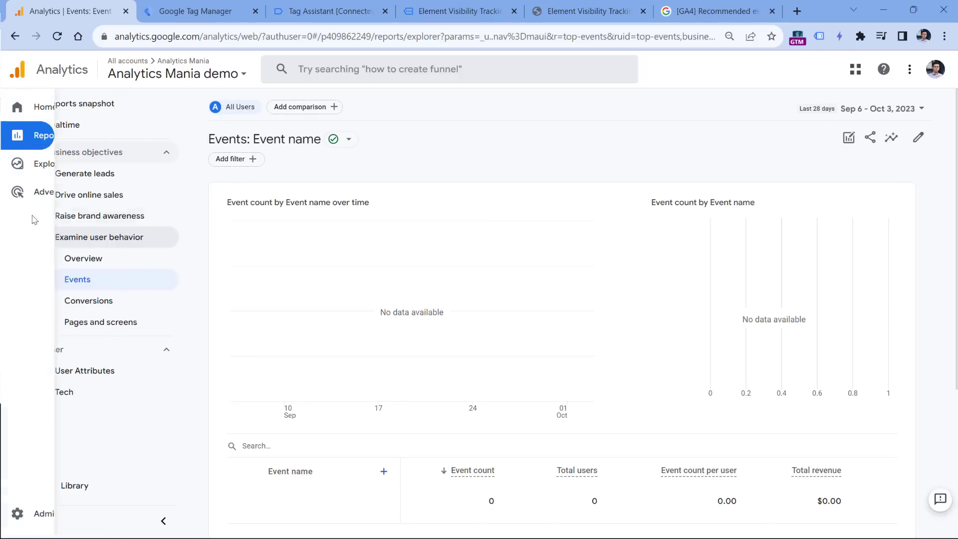
Step: Browse the report groups and events table, then reopen the GA4 event - element_appeared tag in Tag Manager
click(42, 216)
click(43, 195)
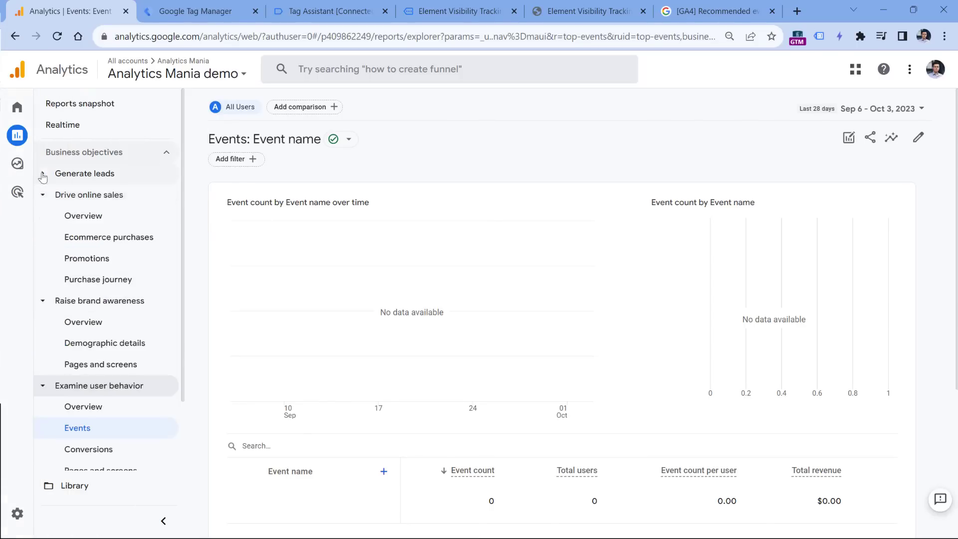
click(43, 195)
click(43, 217)
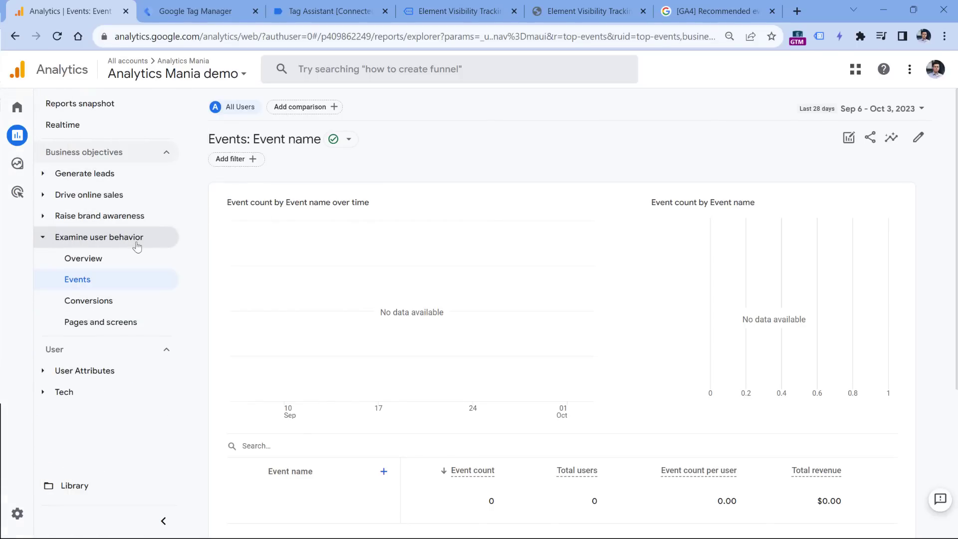
scroll(416, 264, down, 4)
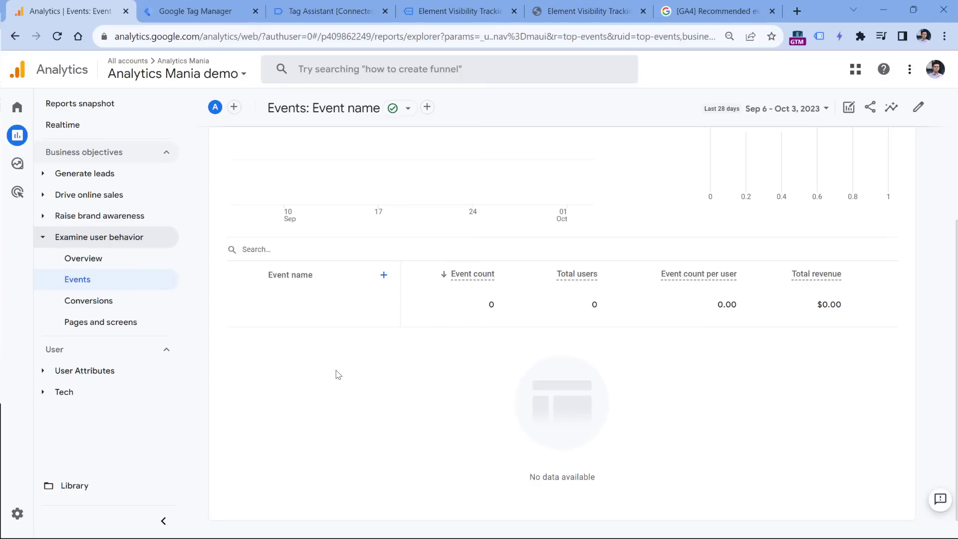
key(ctrl+Tab)
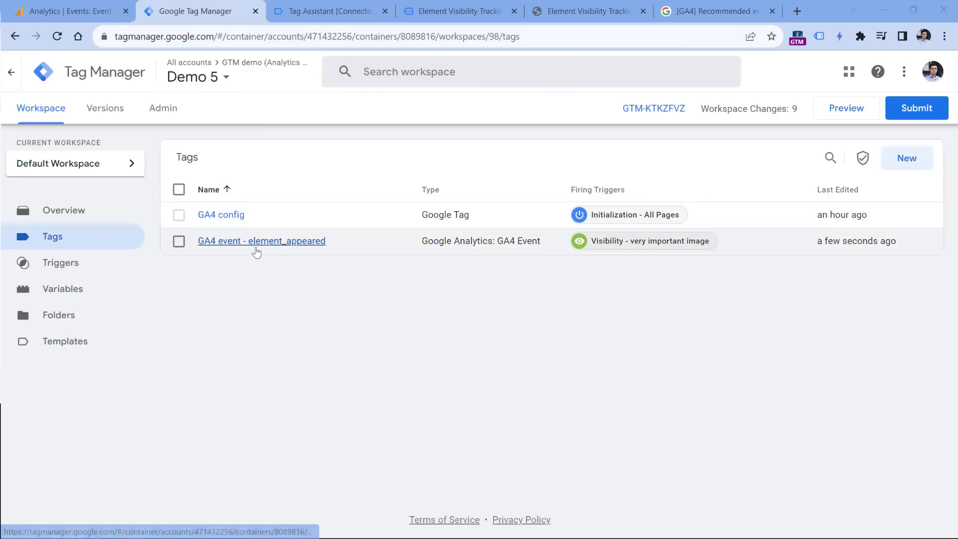
click(260, 241)
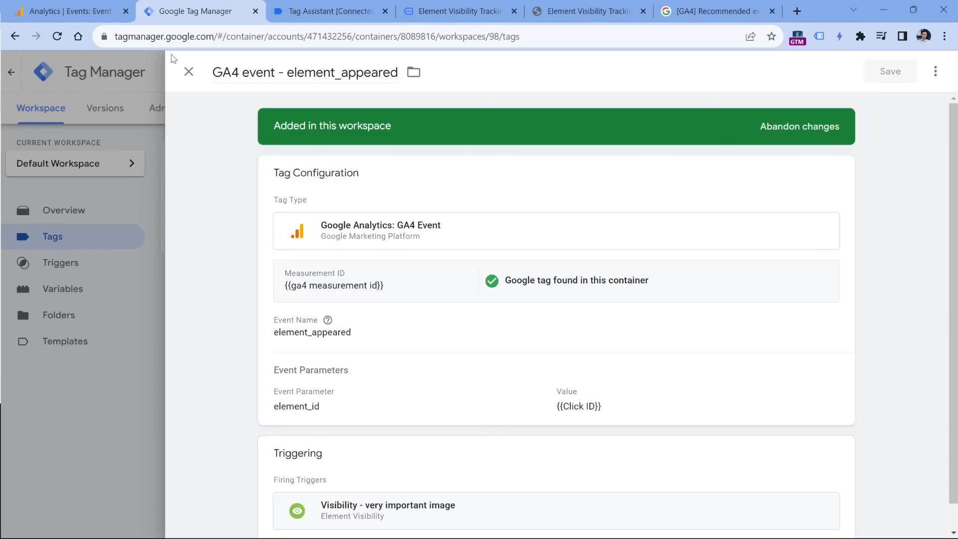
Step: In Admin > Custom definitions, start a new custom dimension and begin naming it Element ID
click(72, 14)
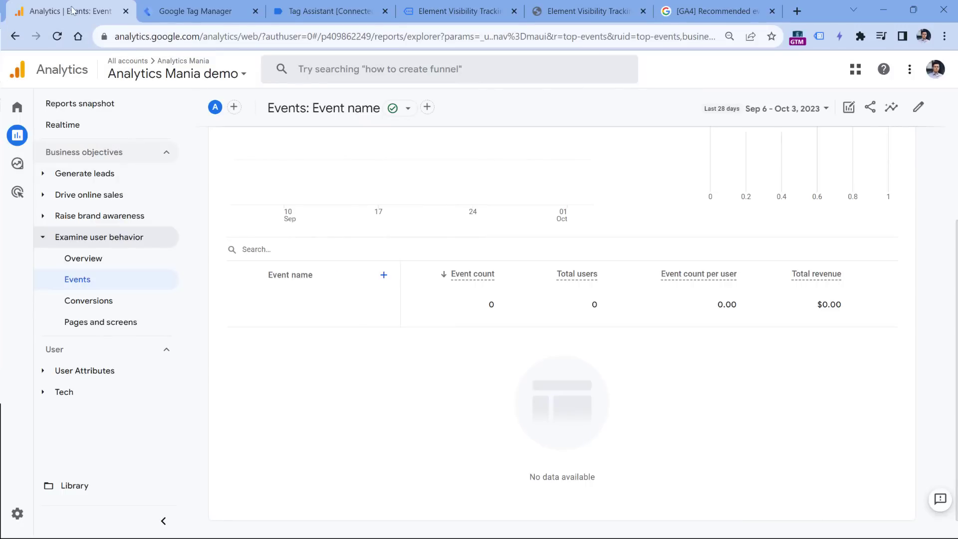
click(17, 514)
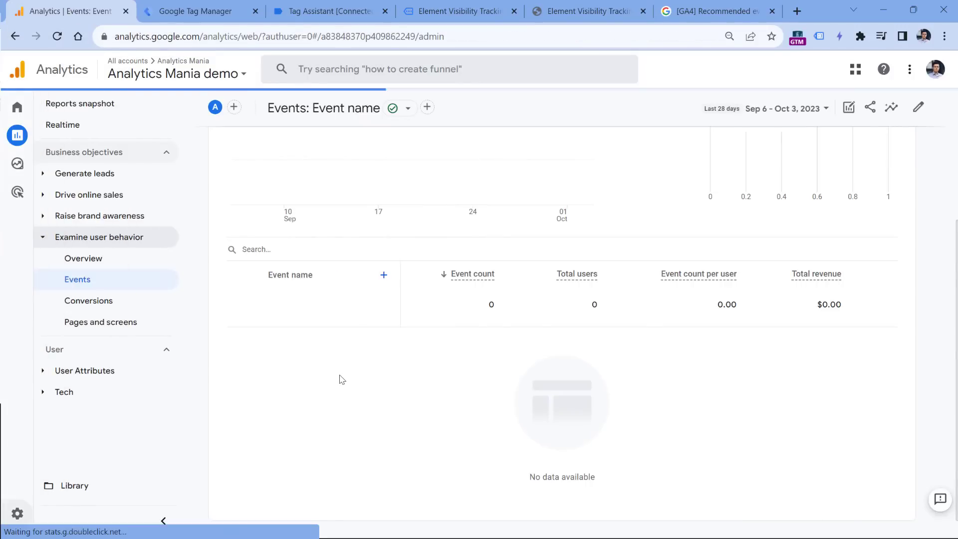
scroll(325, 325, down, 5)
click(310, 294)
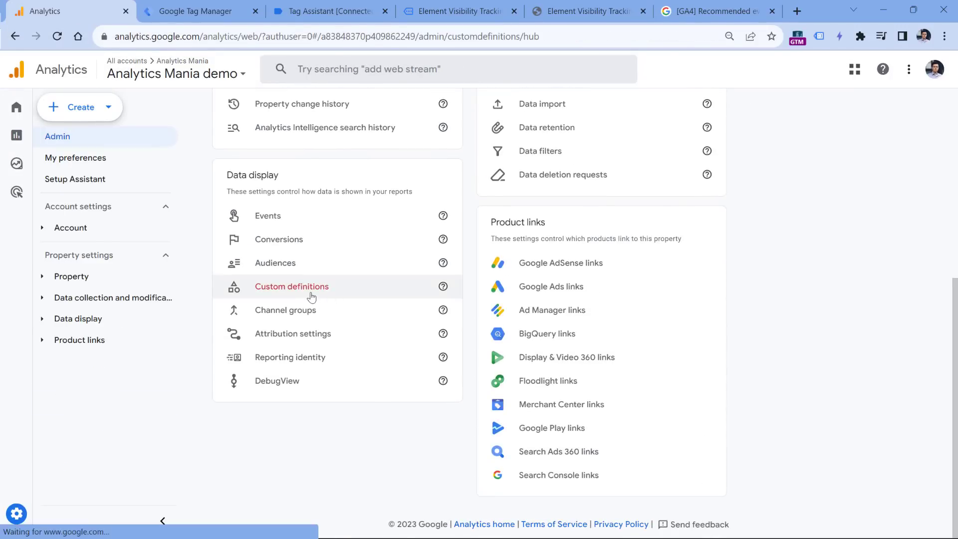
click(803, 152)
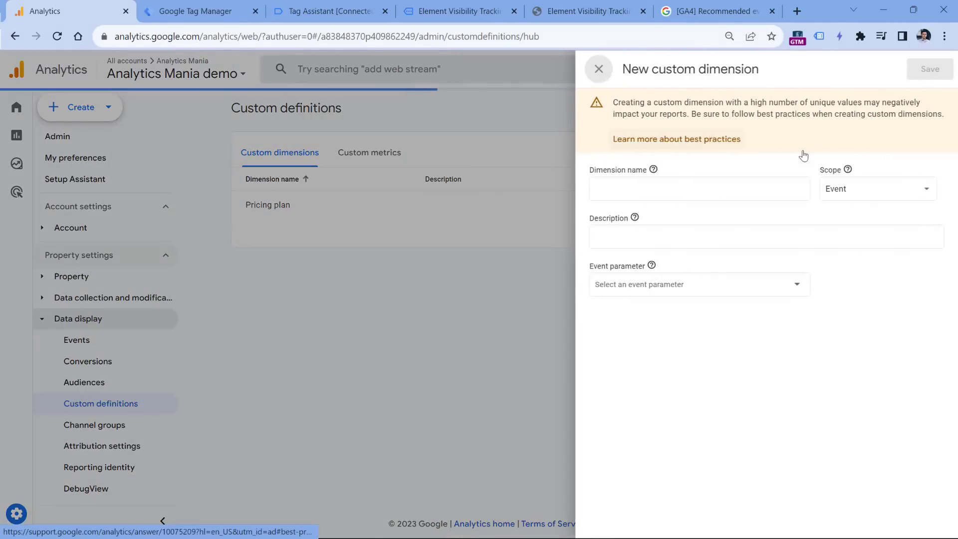
click(666, 186)
text(Element ID)
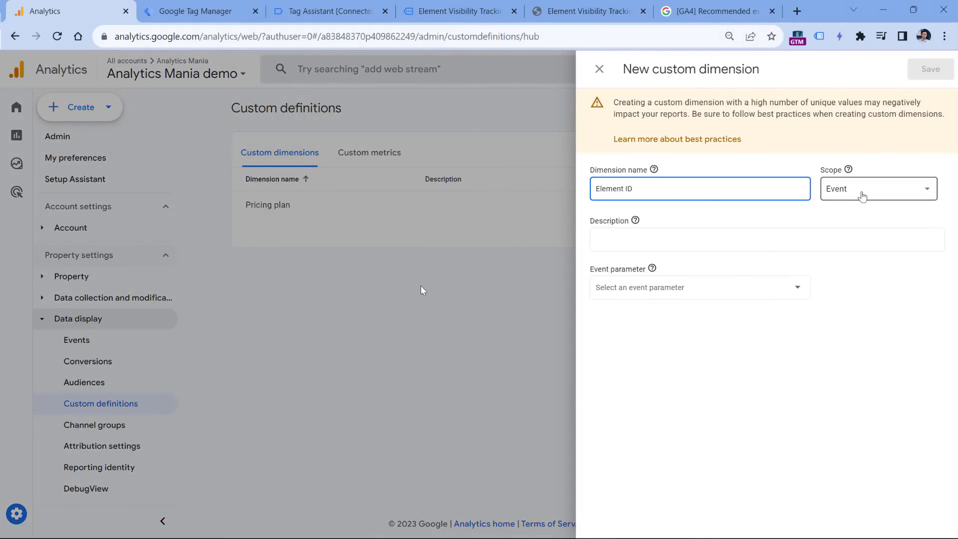
Step: Check the tag's parameter name, briefly changing element_id to element_name
click(243, 5)
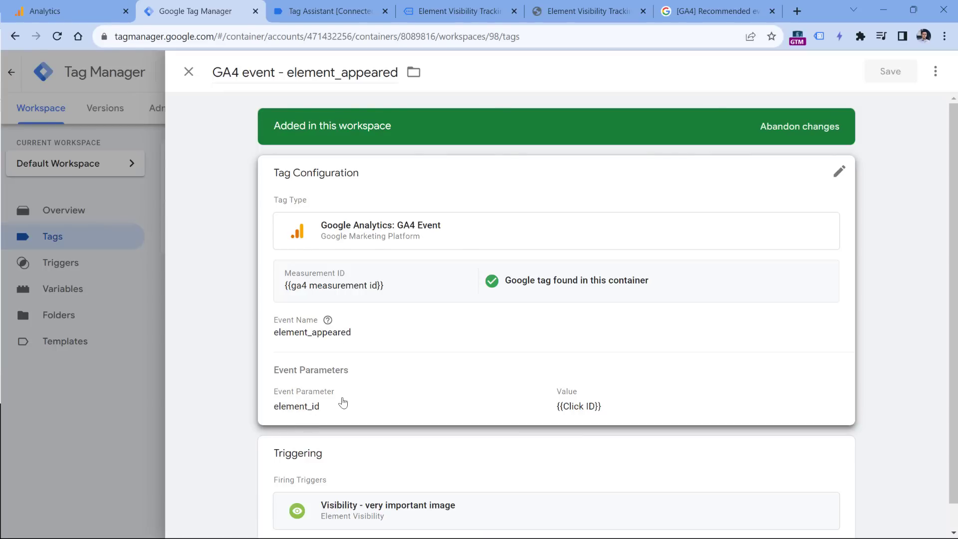
click(70, 11)
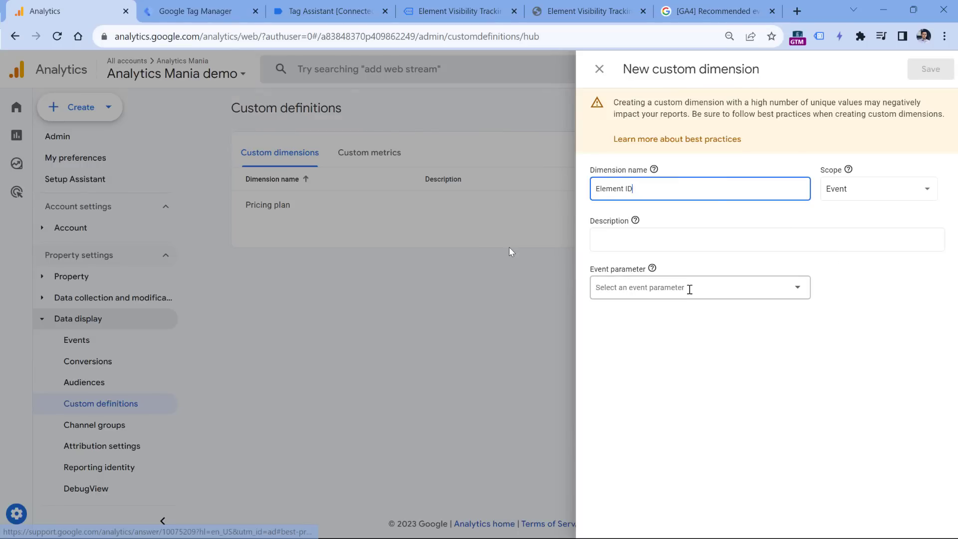
click(681, 288)
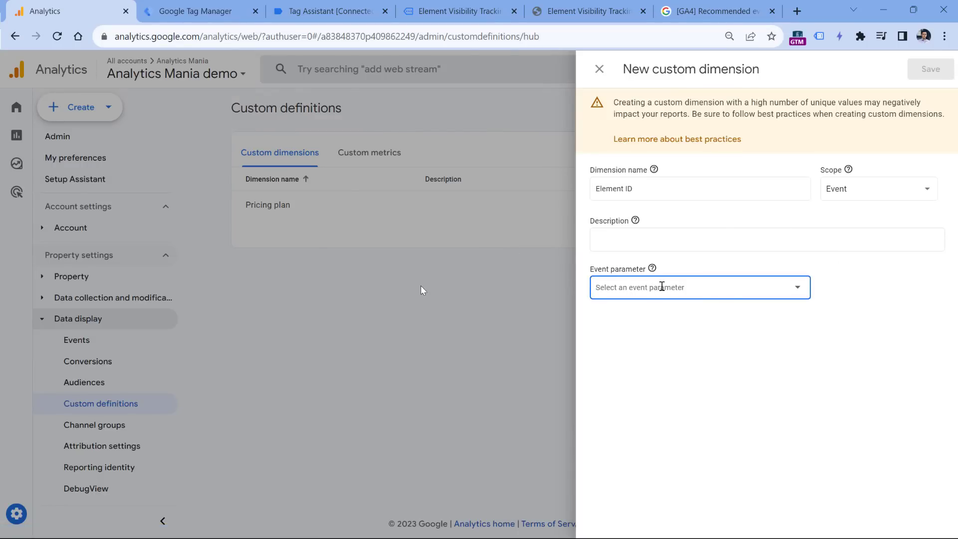
click(183, 9)
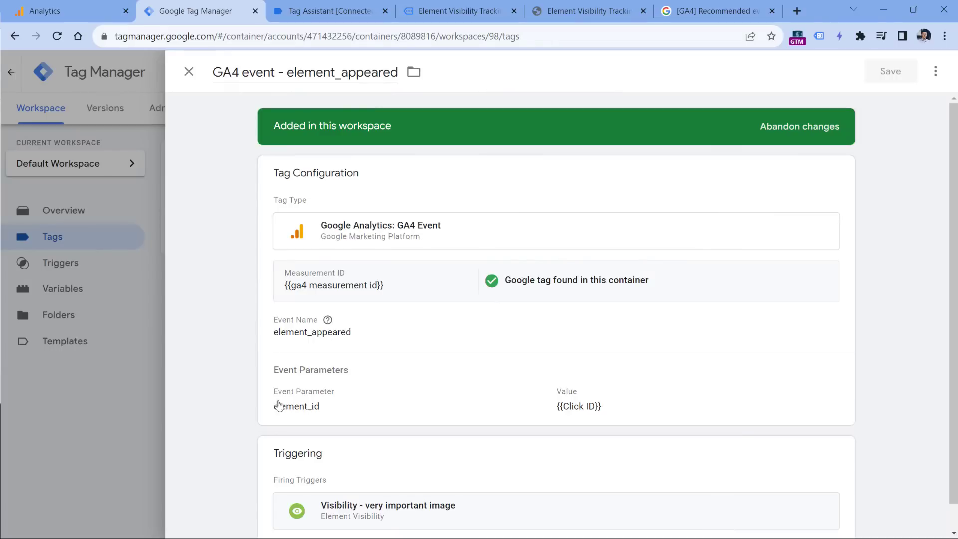
scroll(326, 473, down, 3)
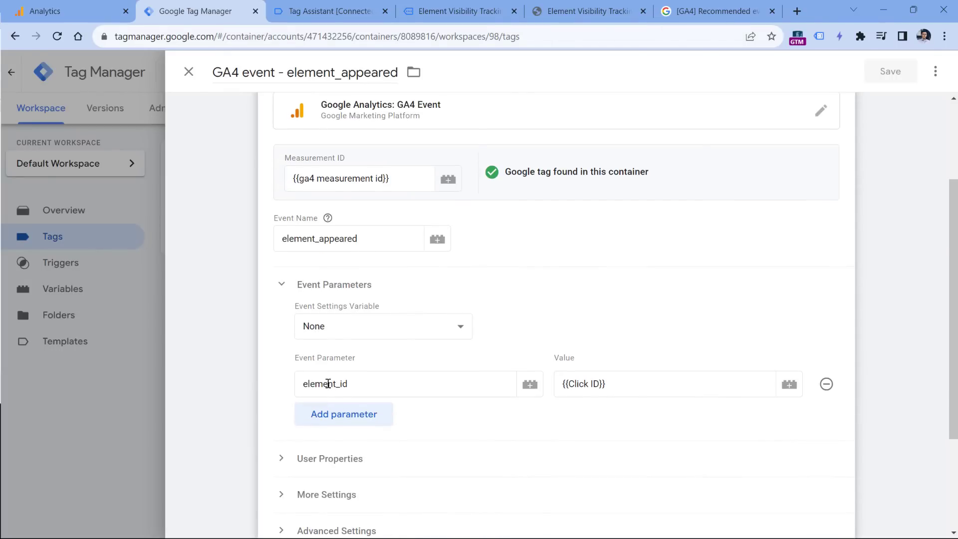
click(359, 382)
key(BackSpace)
key(BackSpace)
text(name)
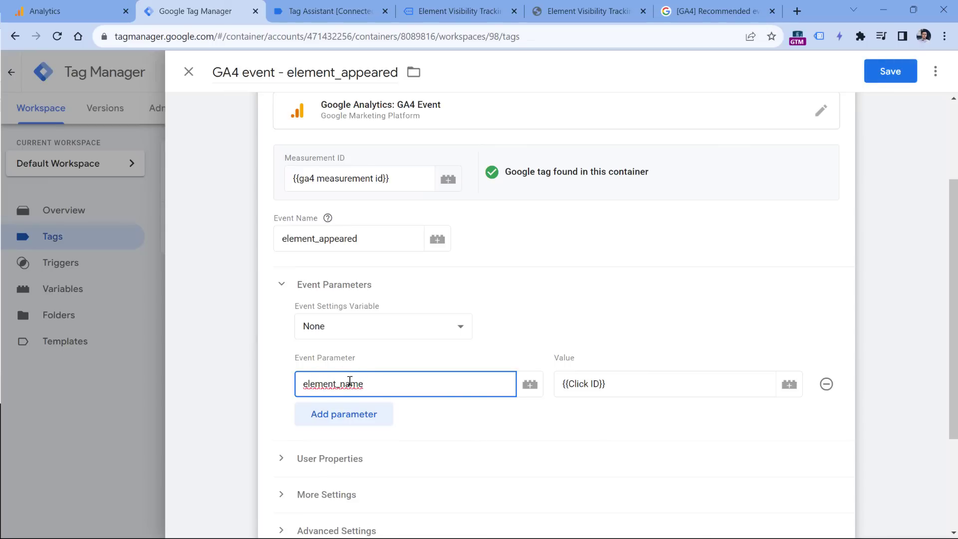
Step: Restore the parameter to element_id, paste it as the dimension's event parameter, and save
click(71, 14)
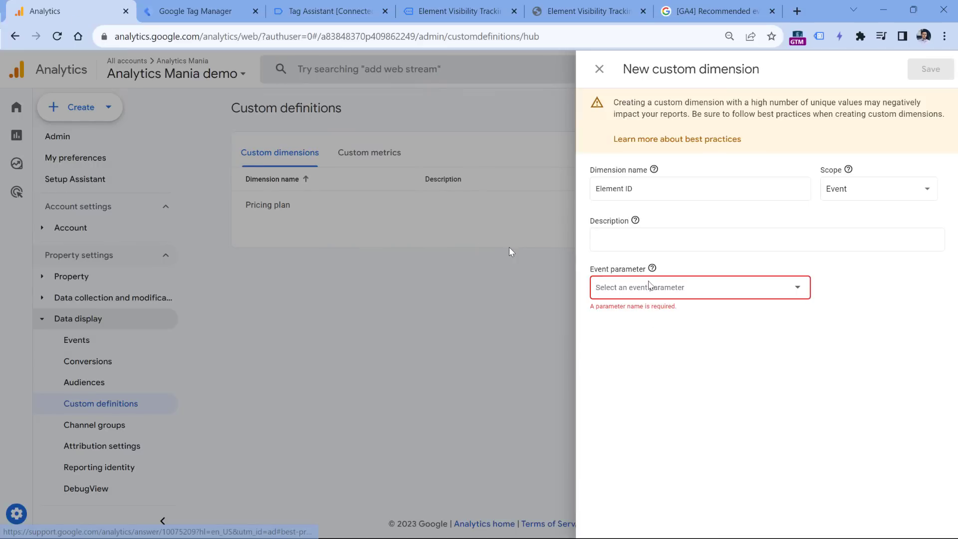
key(ctrl+Tab)
key(ctrl+z)
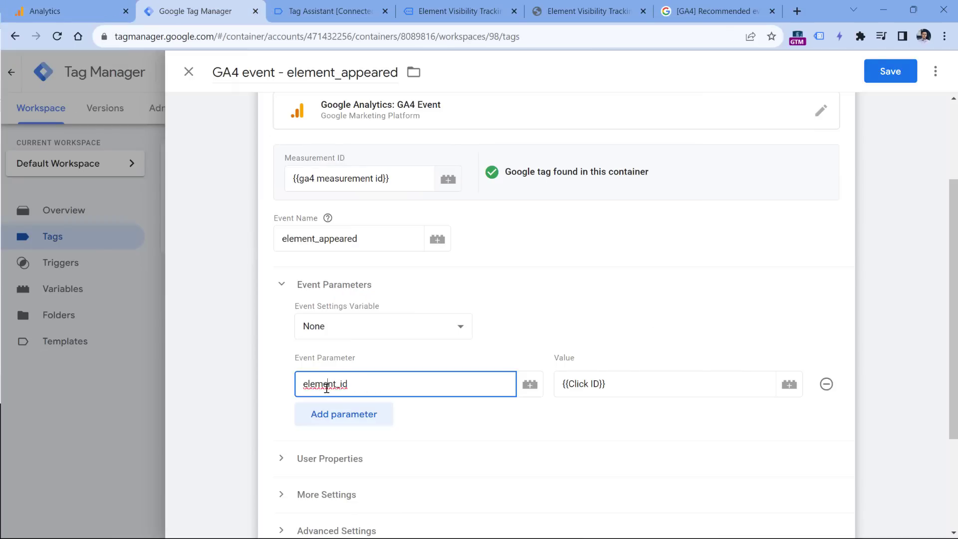
double_click(327, 388)
key(ctrl+c)
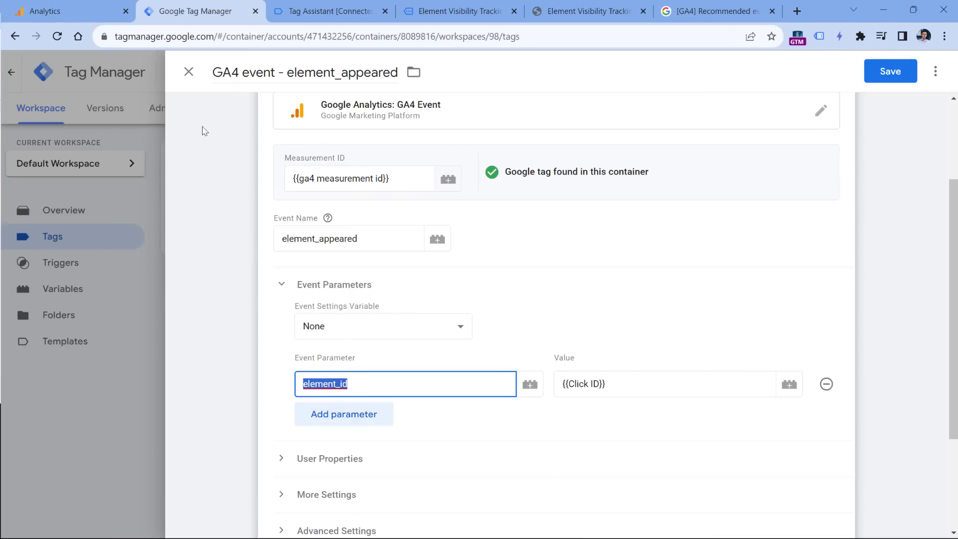
click(72, 11)
key(ctrl+v)
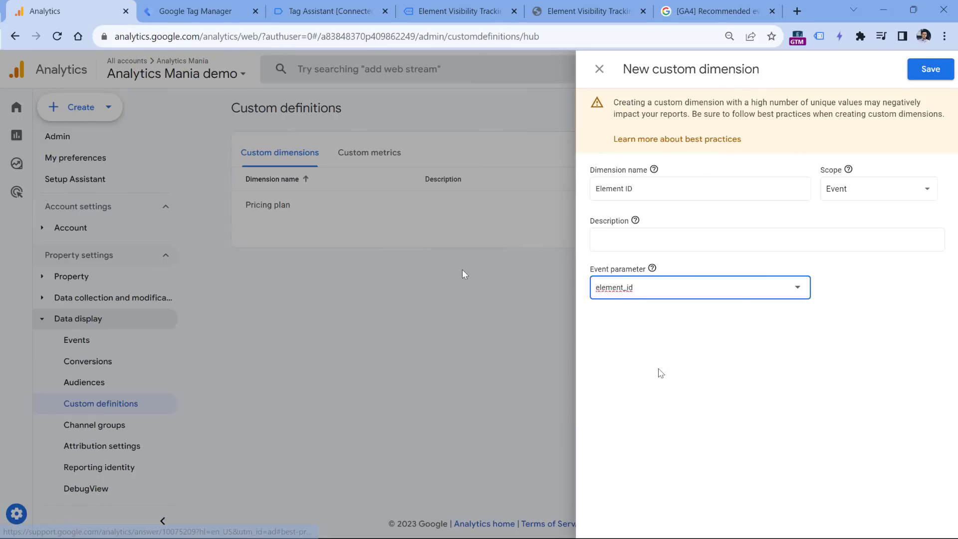
click(934, 70)
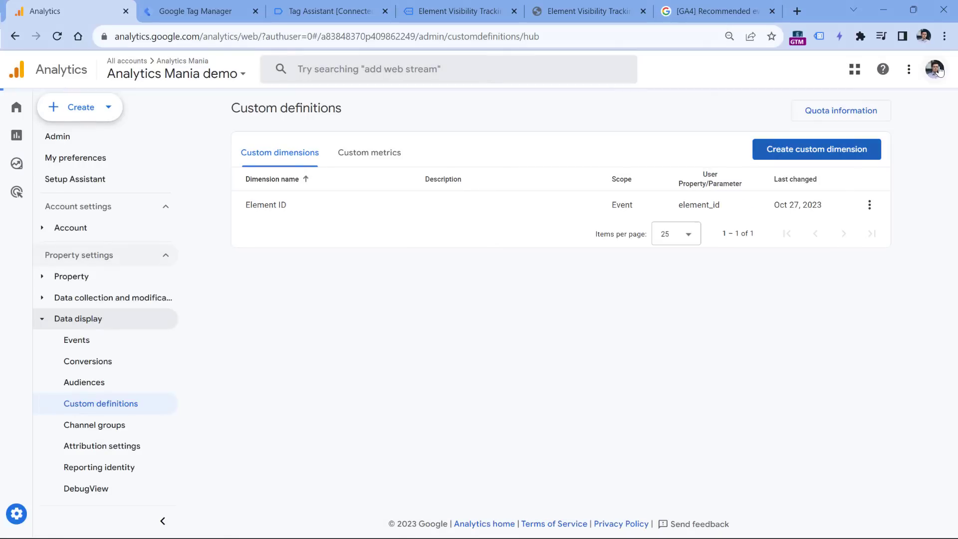
Step: Save the GA4 event - element_appeared tag, keeping element_id = {{Click ID}}
key(ctrl+Tab)
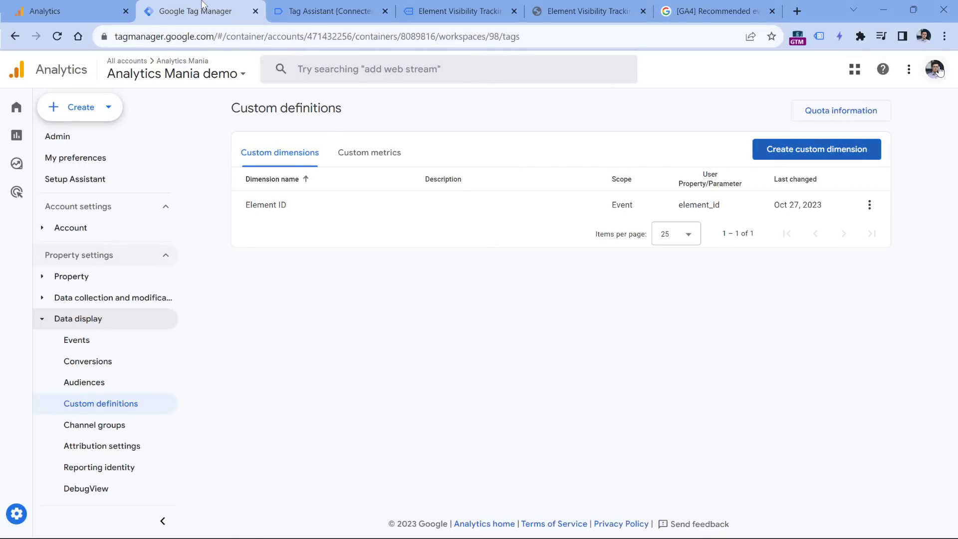
click(901, 72)
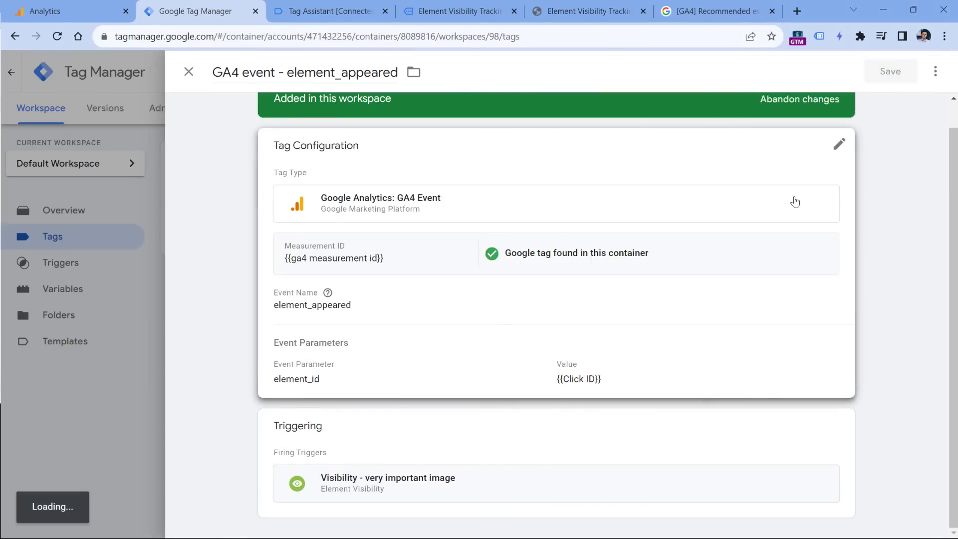